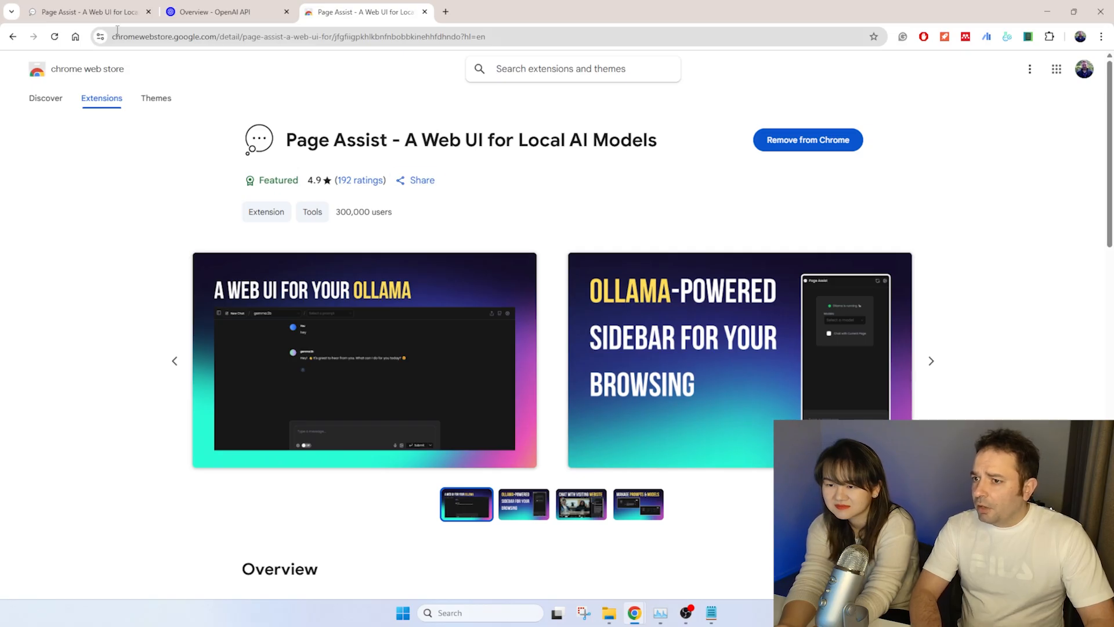
Step: Open the Page Assist web UI and check which local models are available for chat
click(87, 11)
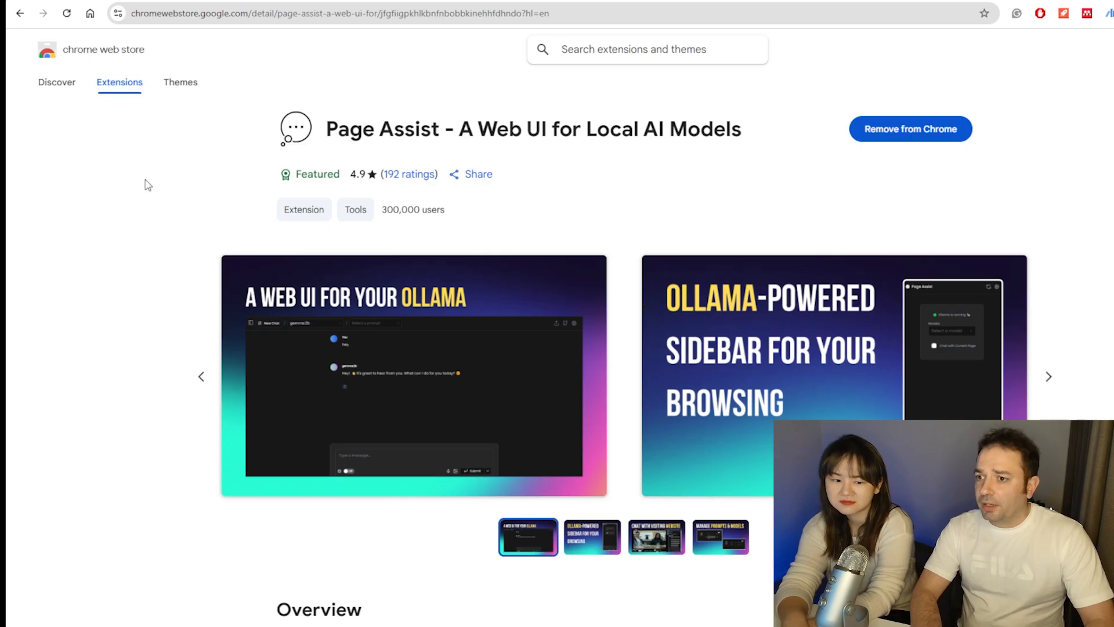
click(101, 1)
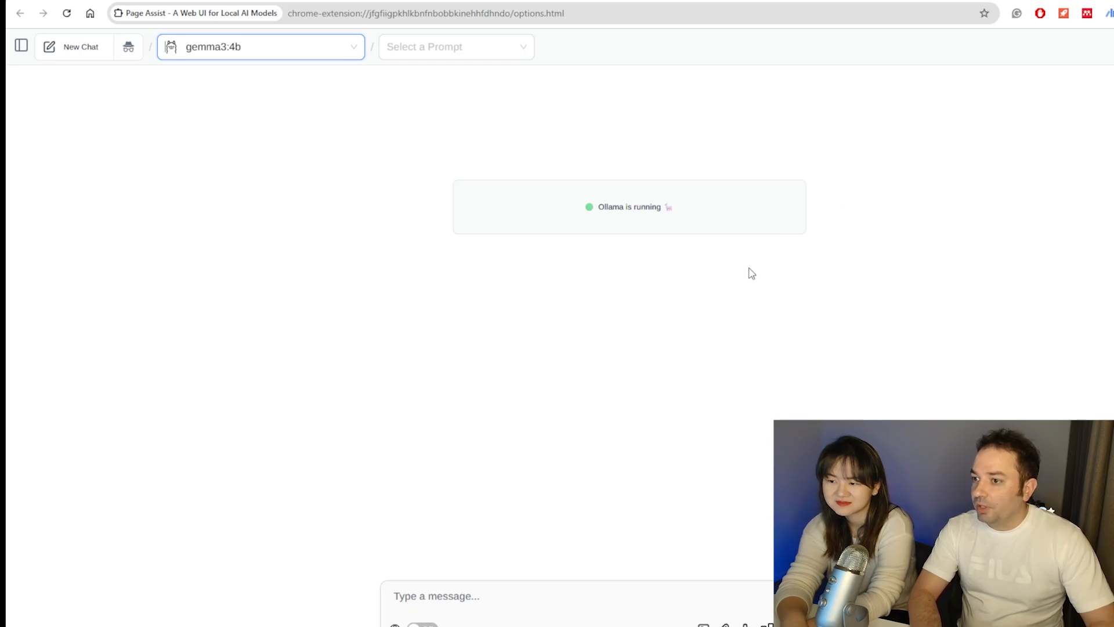
click(357, 51)
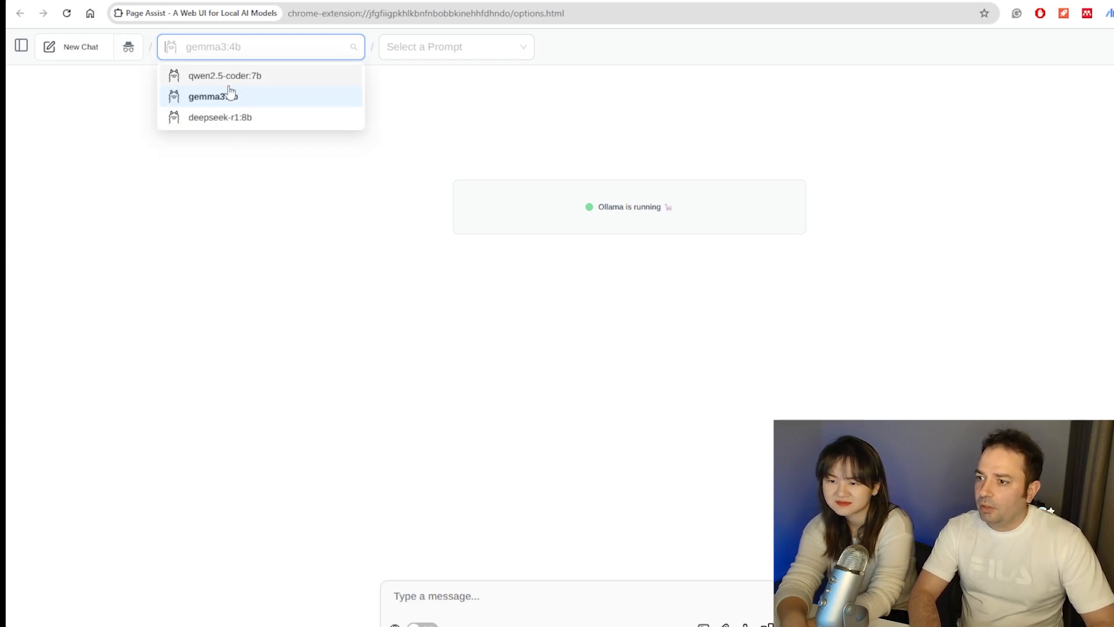
click(227, 157)
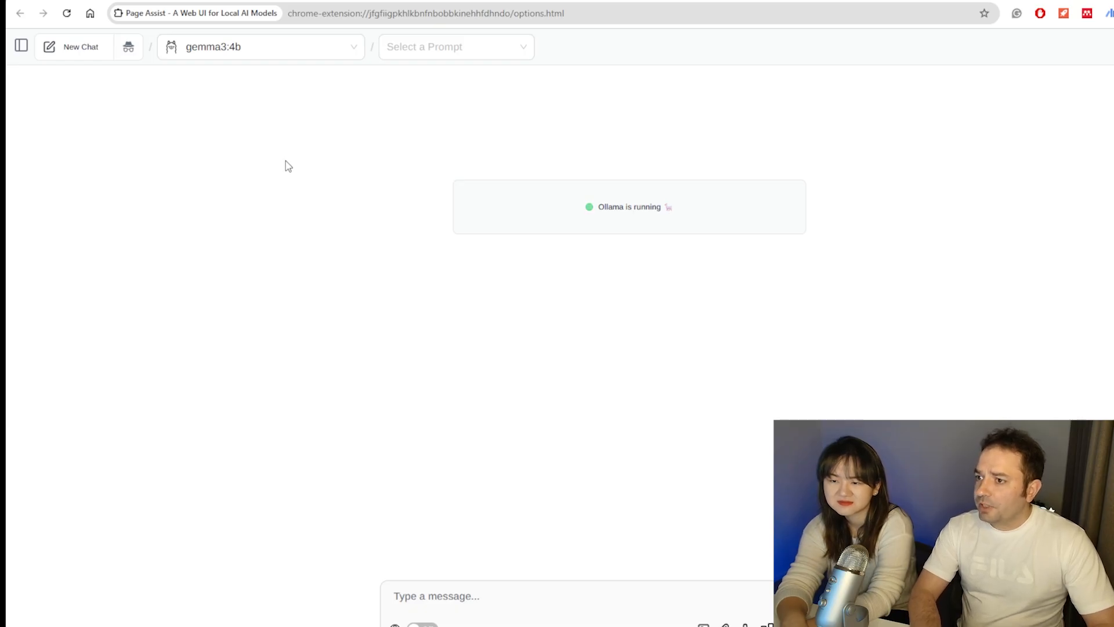
Step: Switch to the OpenAI developer platform and check the organization's credit balance in the billing overview
key(ctrl+Tab)
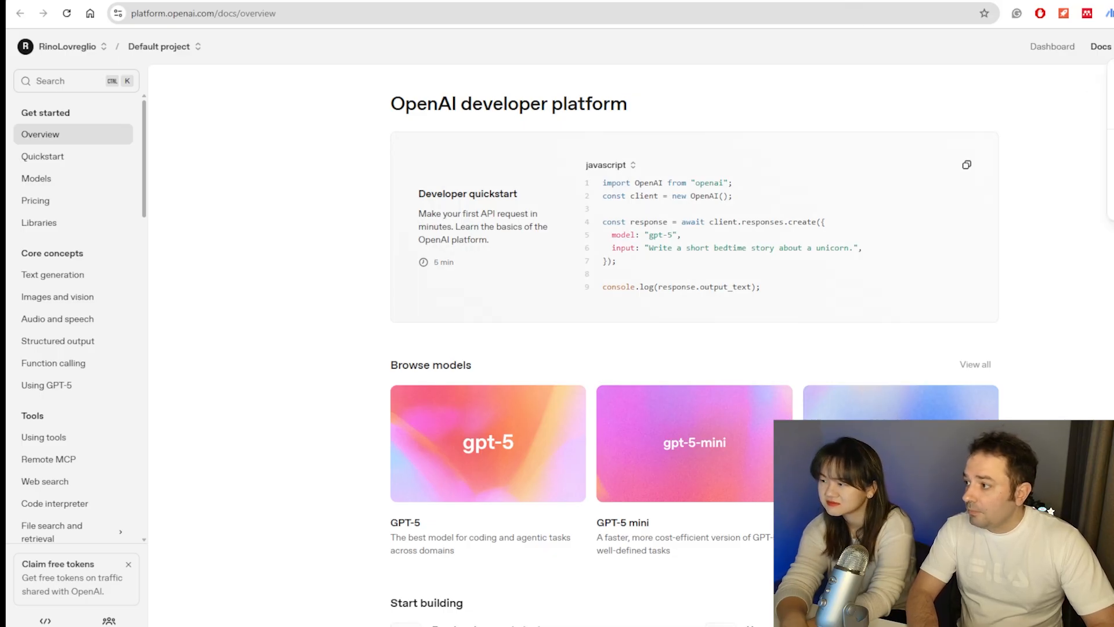
click(1112, 144)
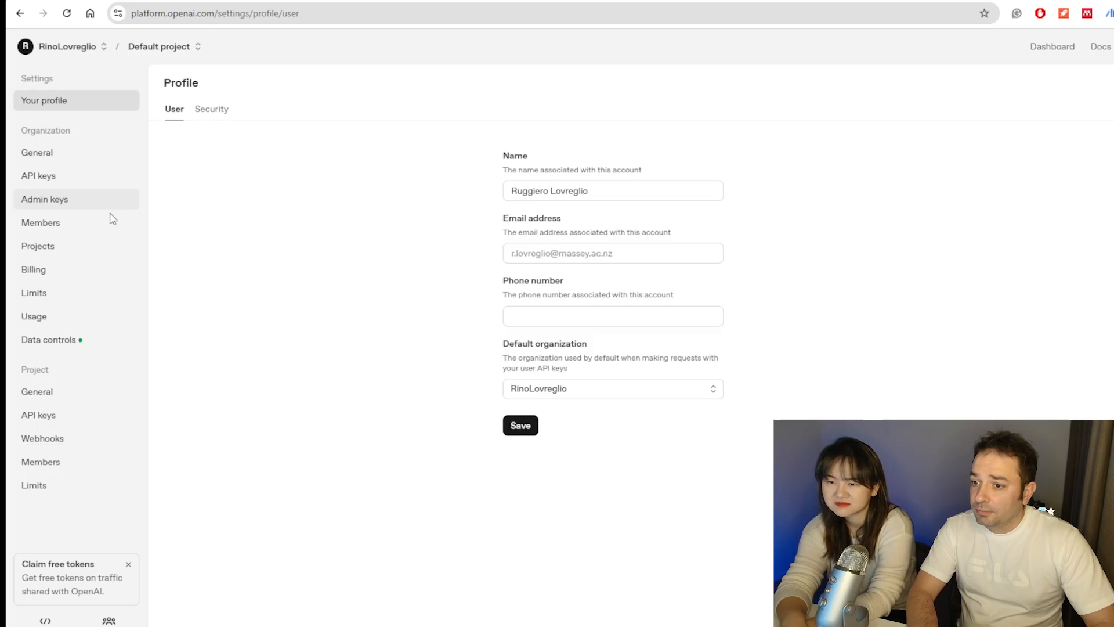
click(50, 275)
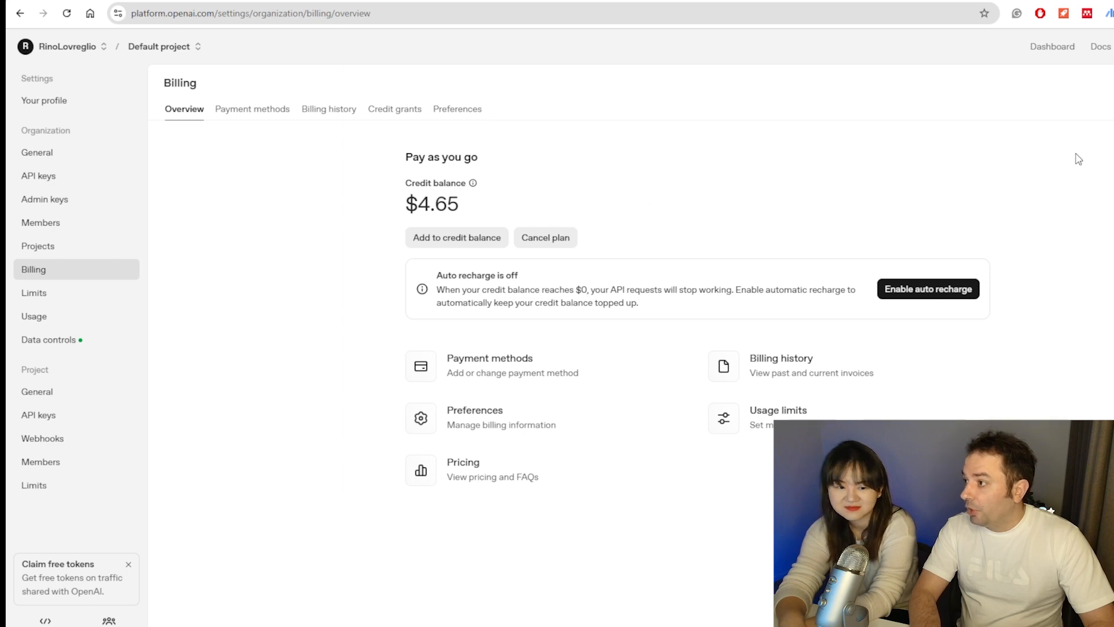
Step: Revoke the existing TestGPT secret key in the project's API keys
click(1042, 48)
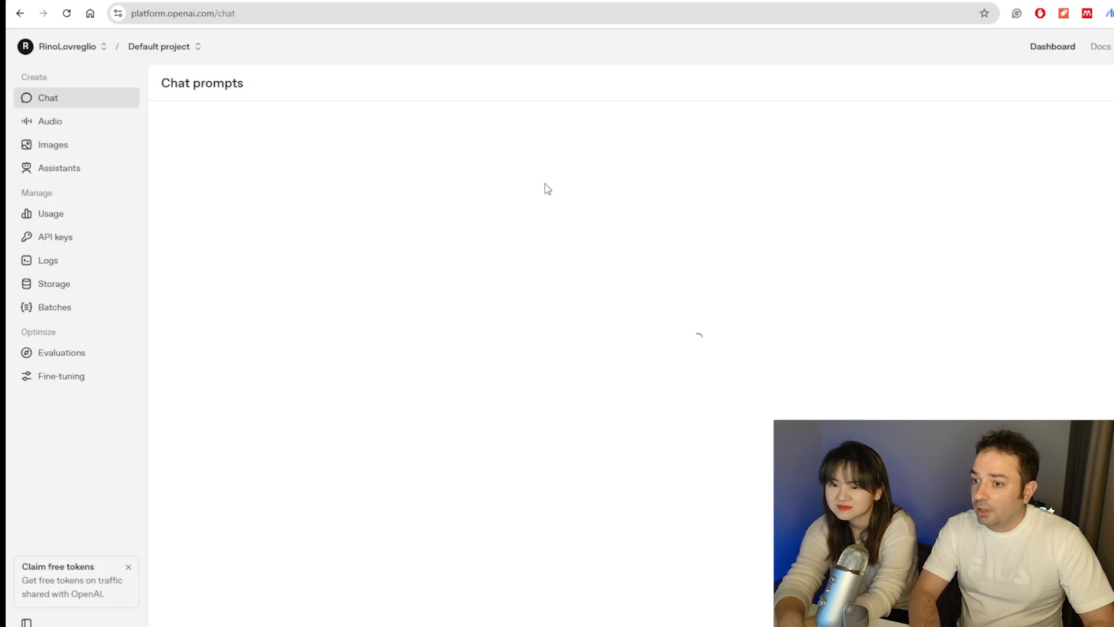
click(68, 244)
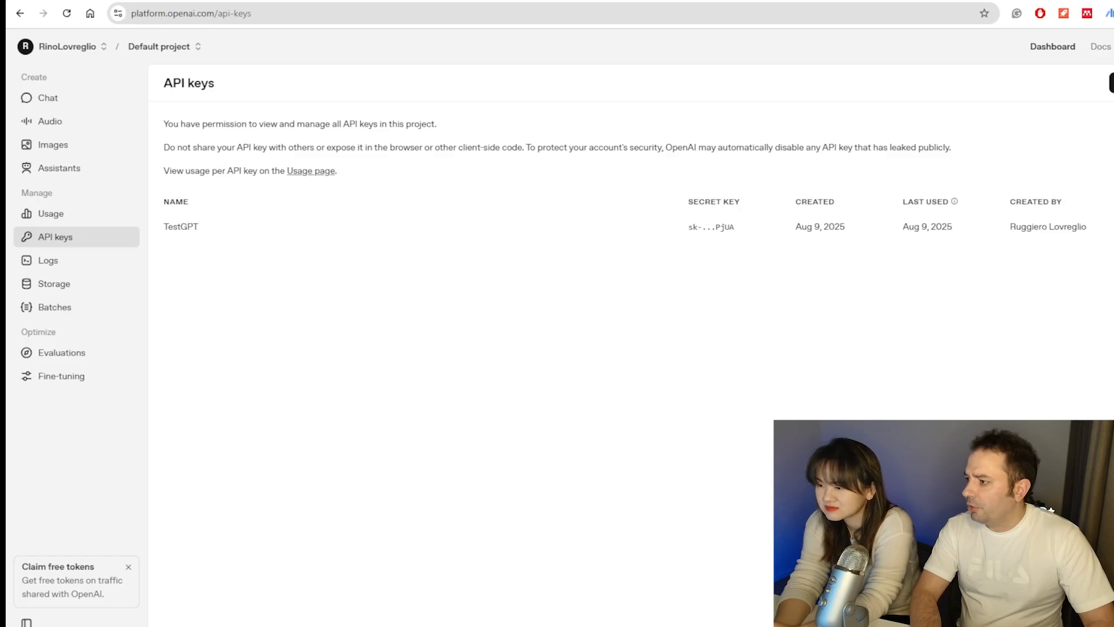
click(1113, 227)
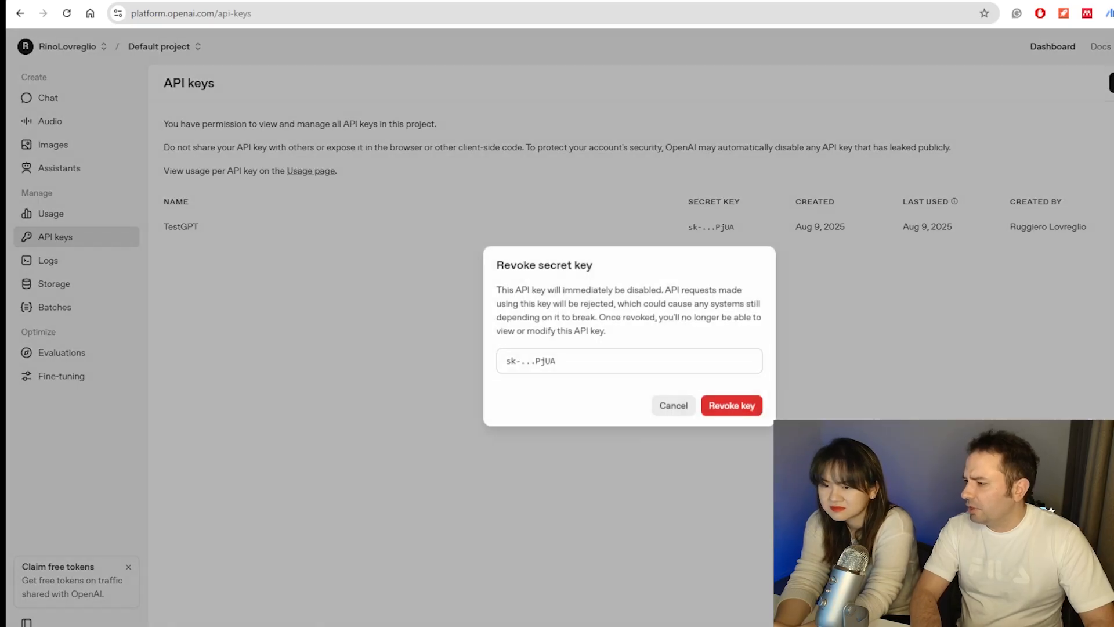
click(742, 406)
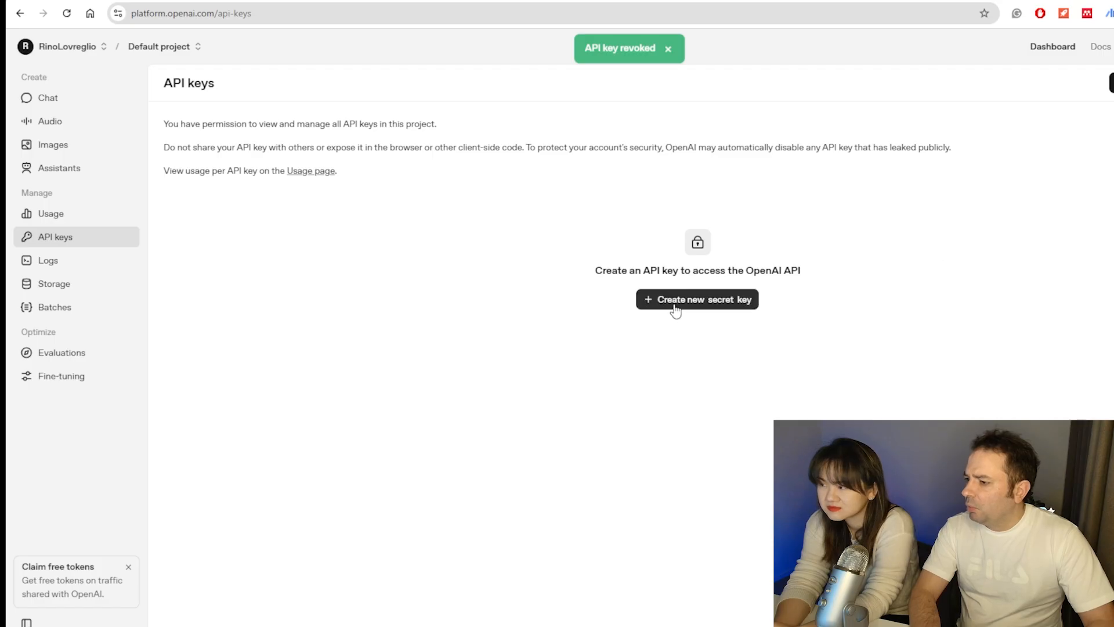
Step: Start a new secret key named GPTTestwiththeBoss and assign it to the Default project
click(675, 311)
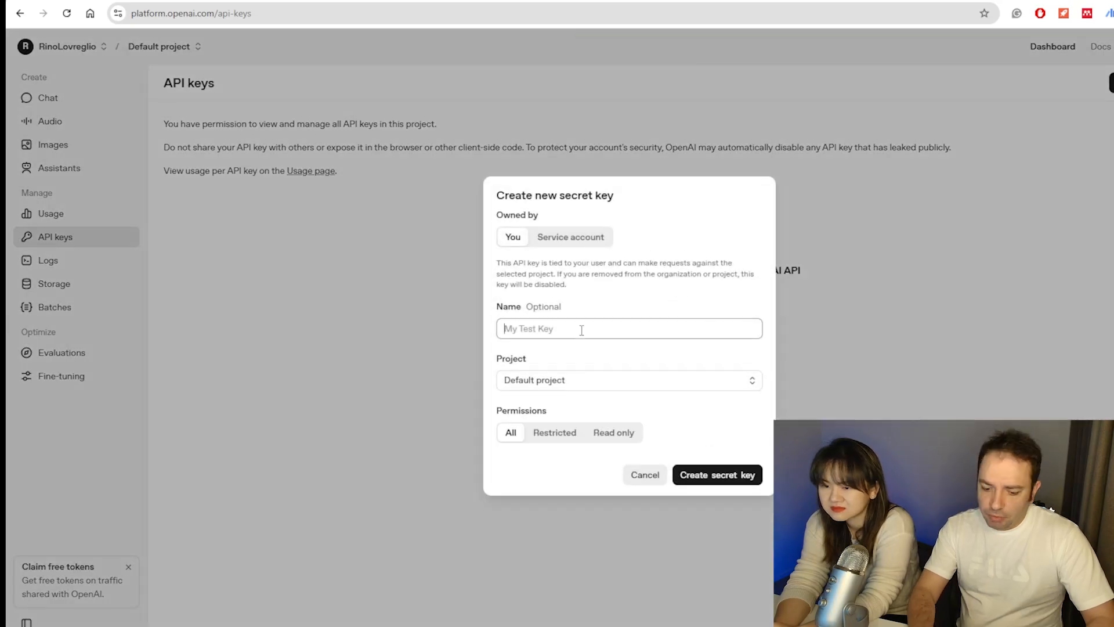
text(GPT)
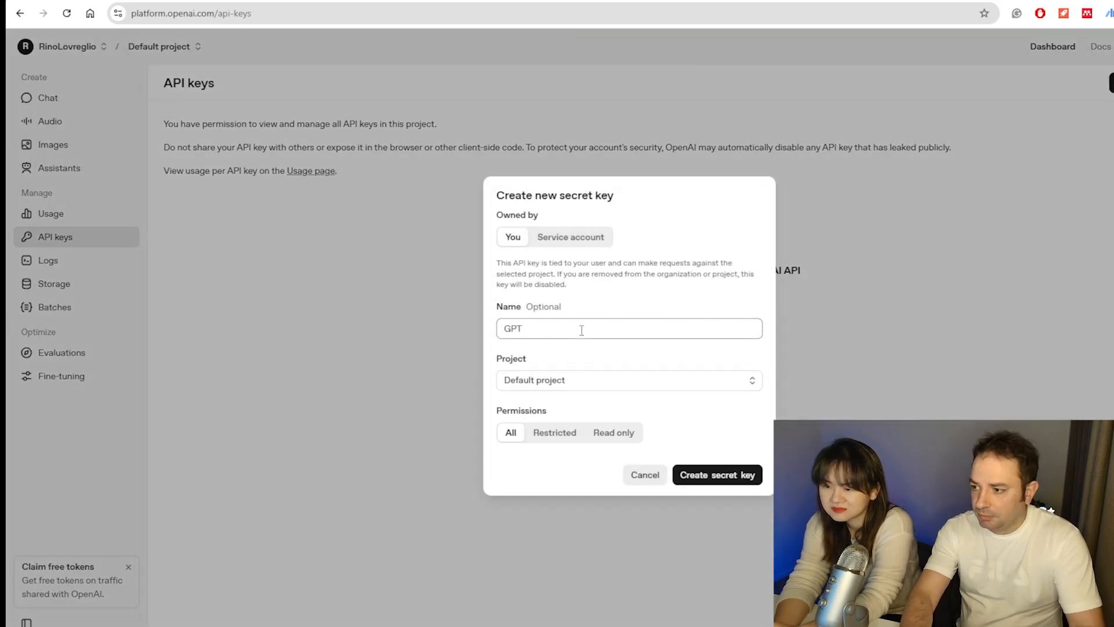
text(Testw)
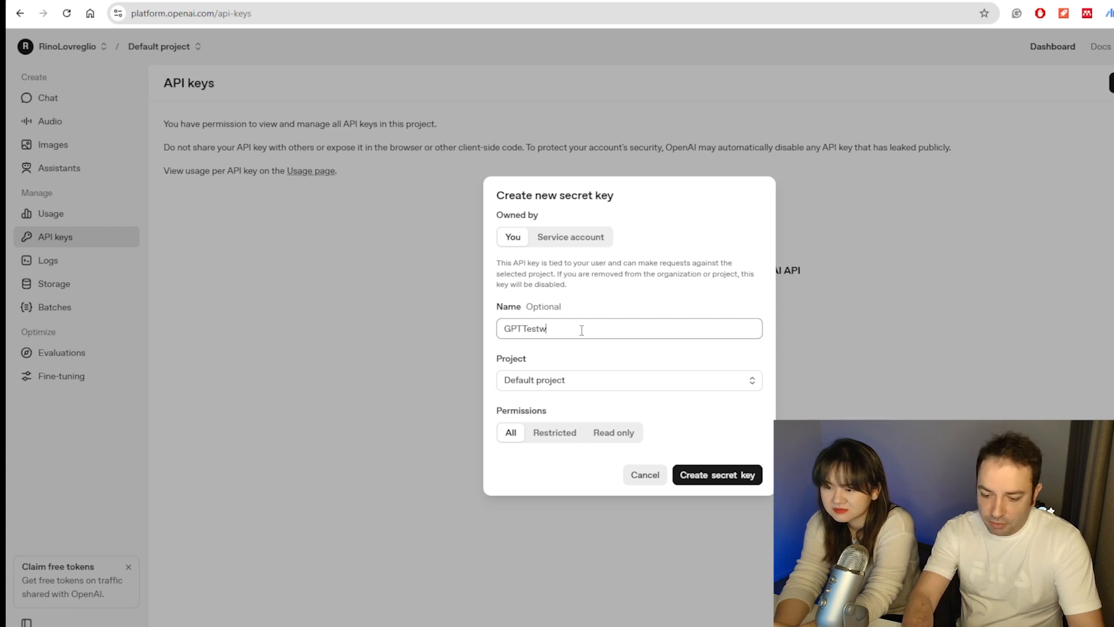
text(iththeBoss)
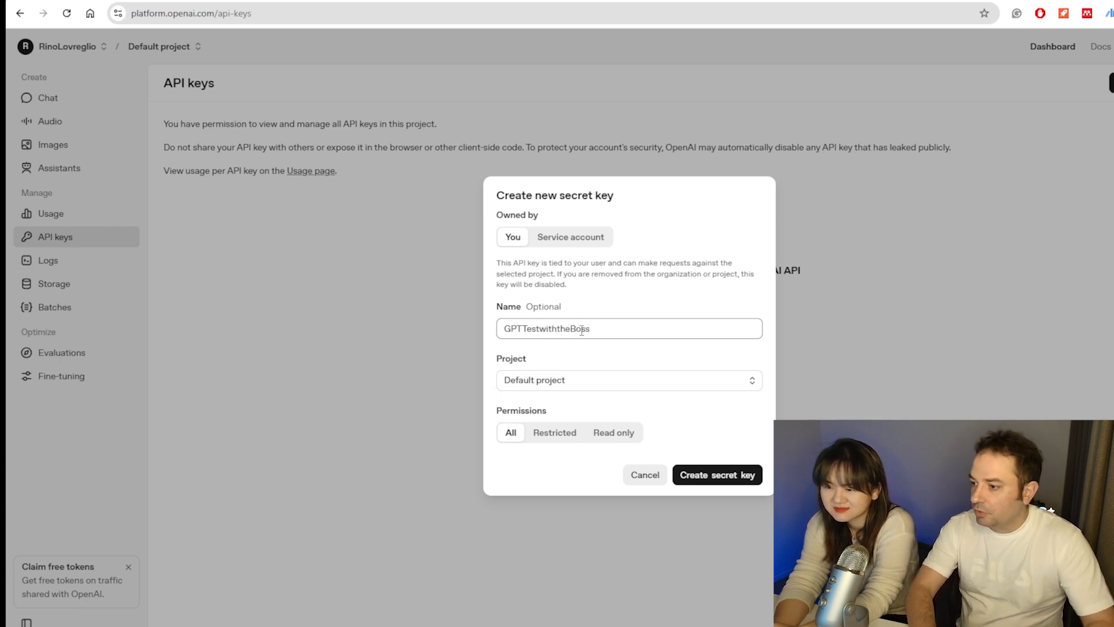
click(592, 381)
click(563, 409)
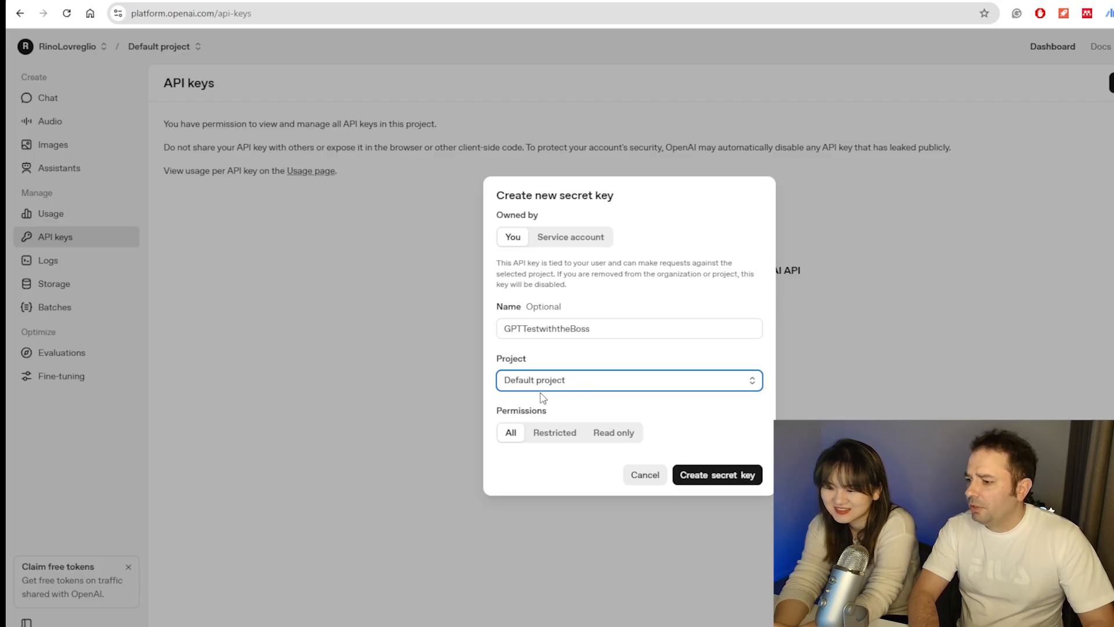
Step: Review the resource permissions offered for a Restricted key and return the key's permissions to All
click(552, 437)
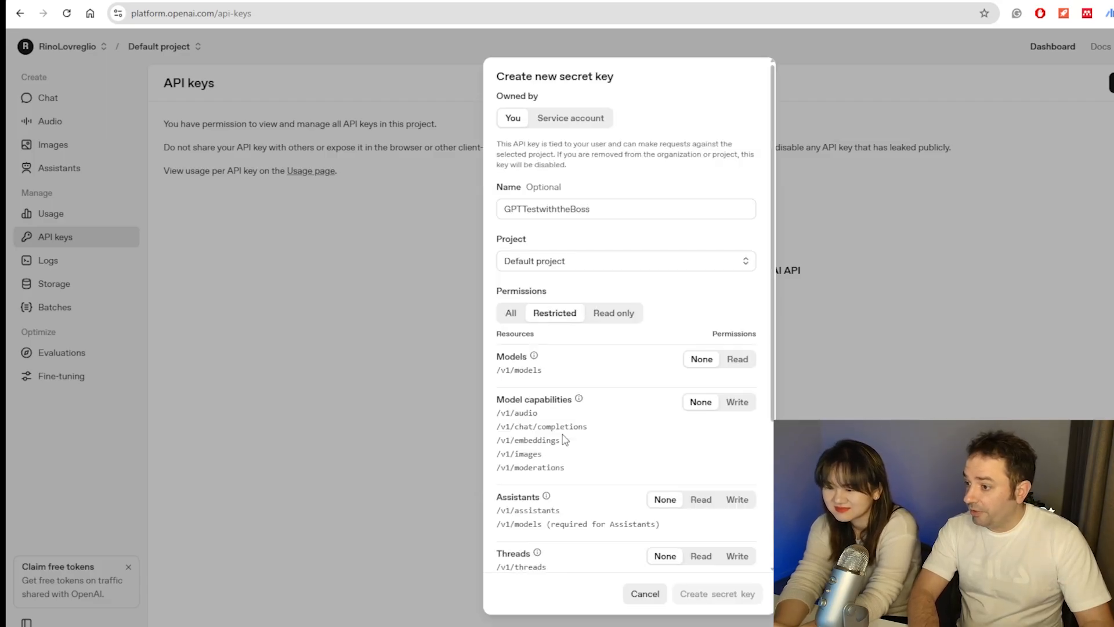
scroll(587, 439, down, 5)
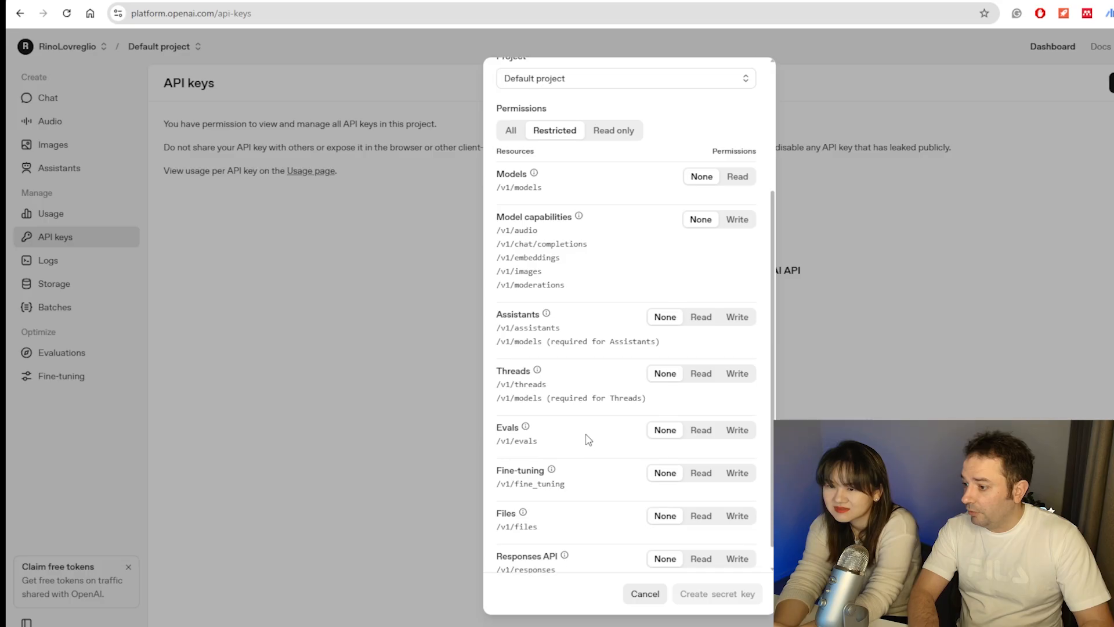
scroll(587, 439, up, 4)
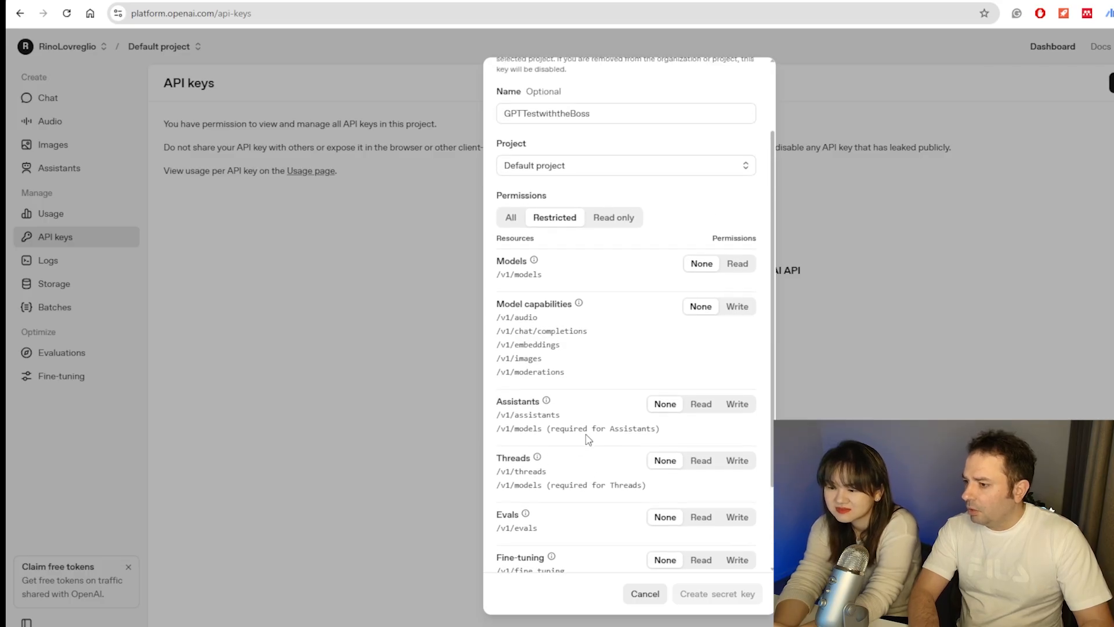
scroll(588, 439, up, 1)
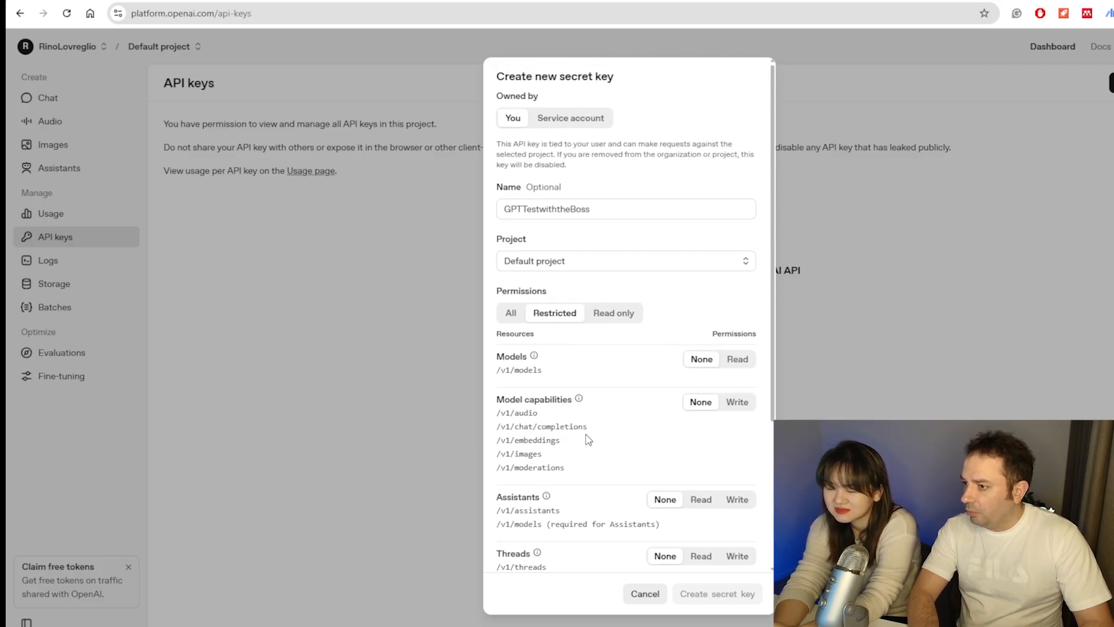
click(516, 318)
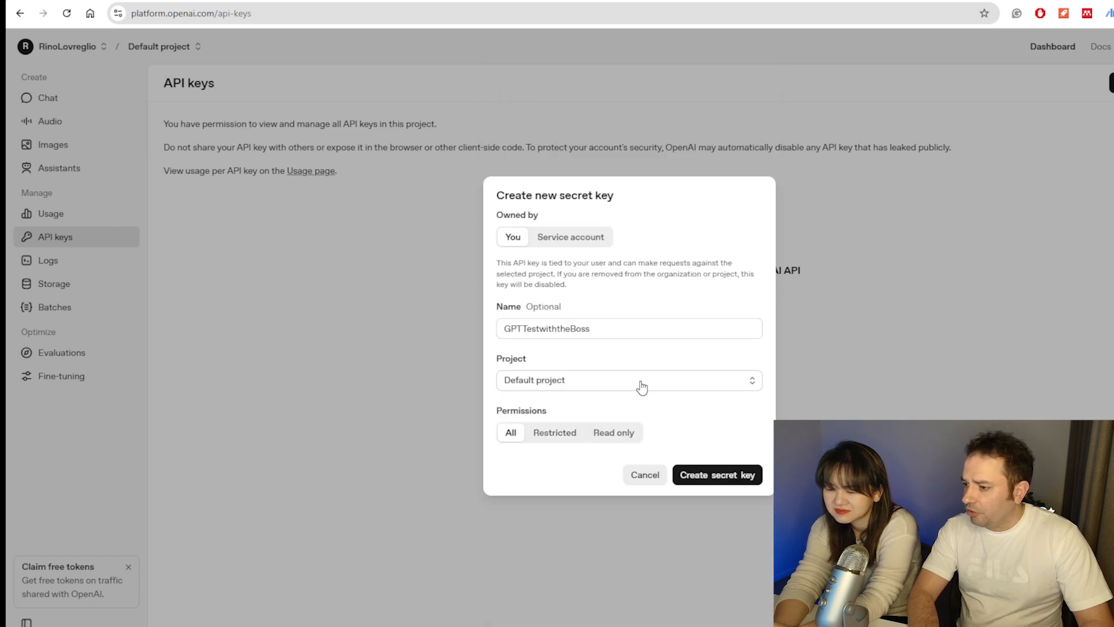
Step: Create the secret key and copy it to the clipboard
click(701, 479)
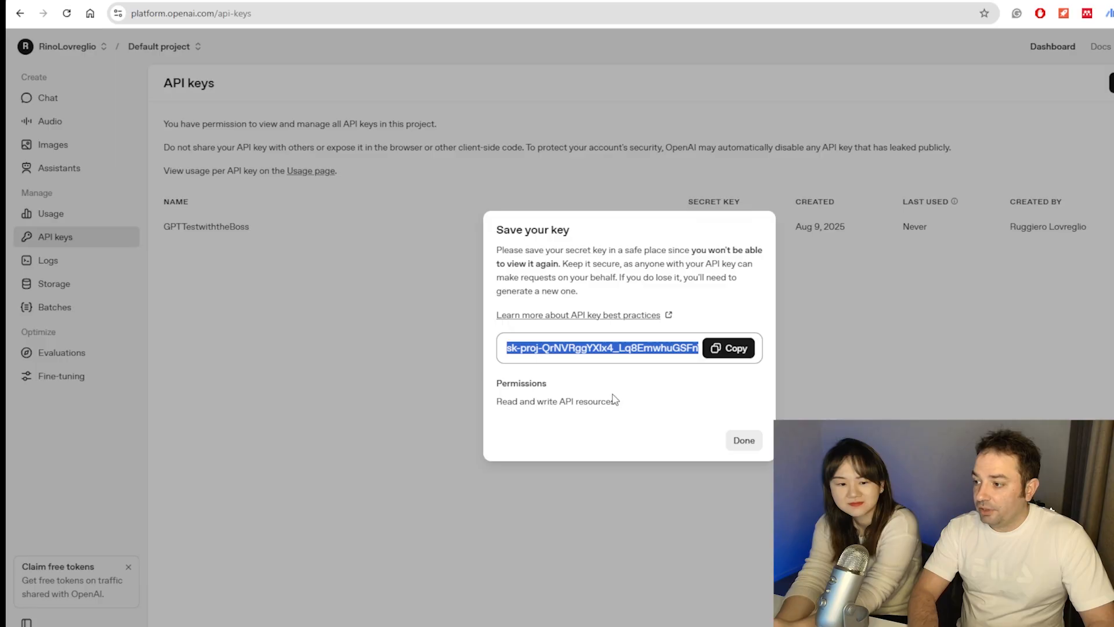
click(728, 351)
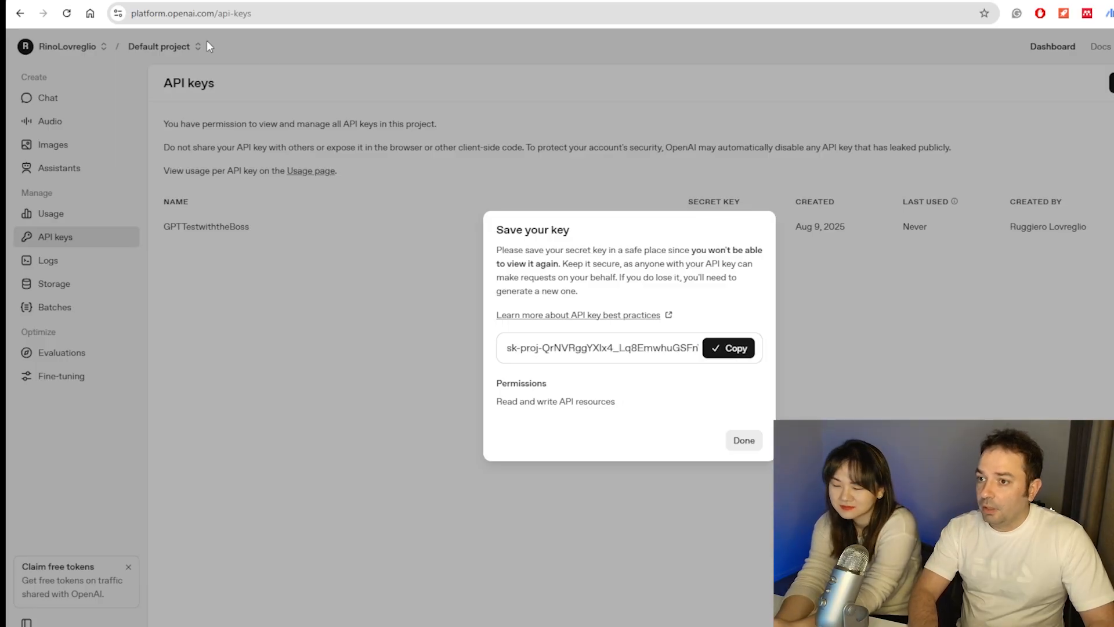
Step: Switch to Page Assist and start a new custom OpenAI-compatible API provider named OpenAI
key(ctrl+Tab)
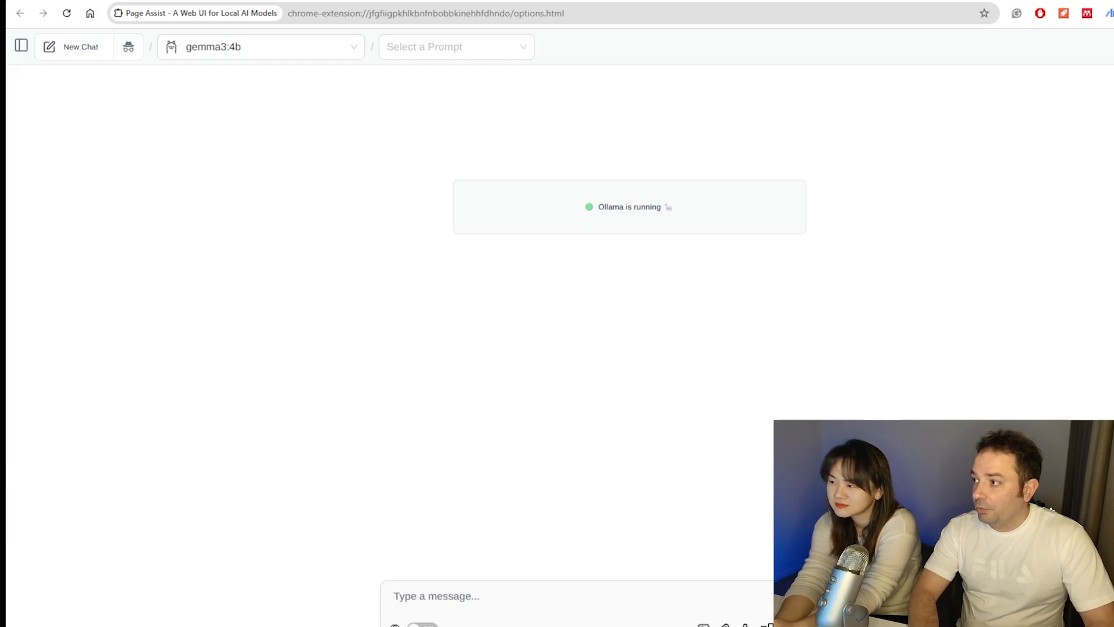
click(1113, 47)
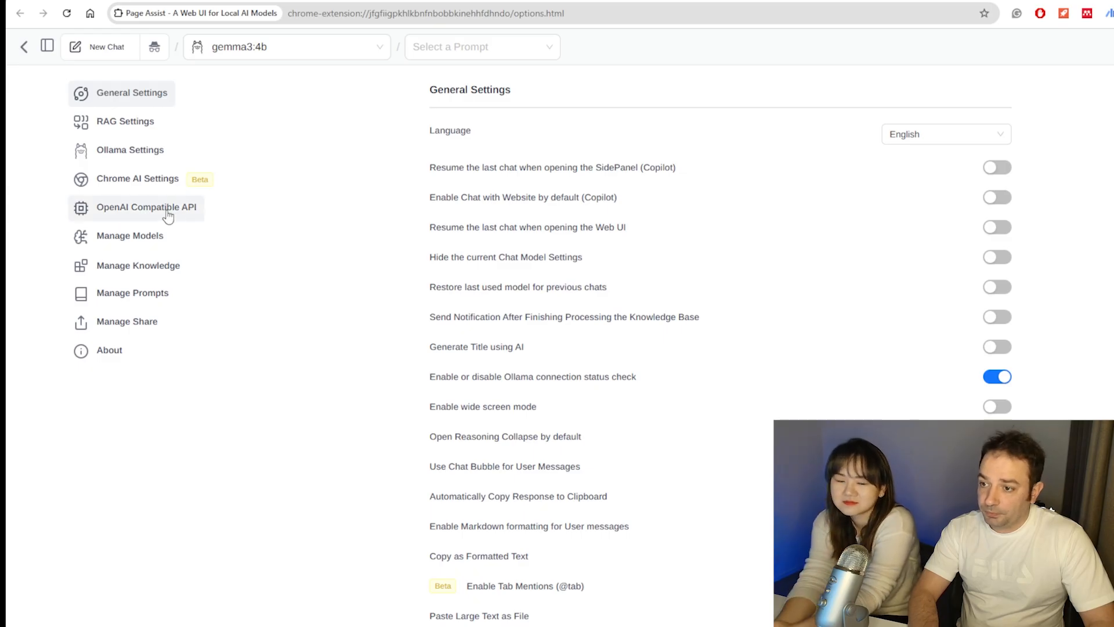
click(119, 217)
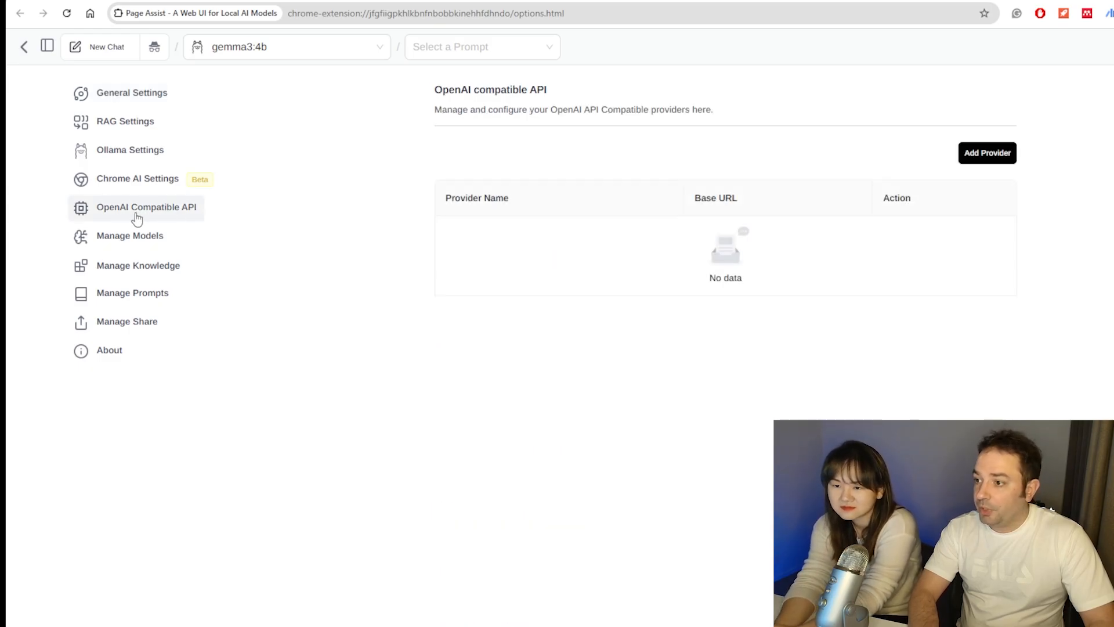
click(994, 157)
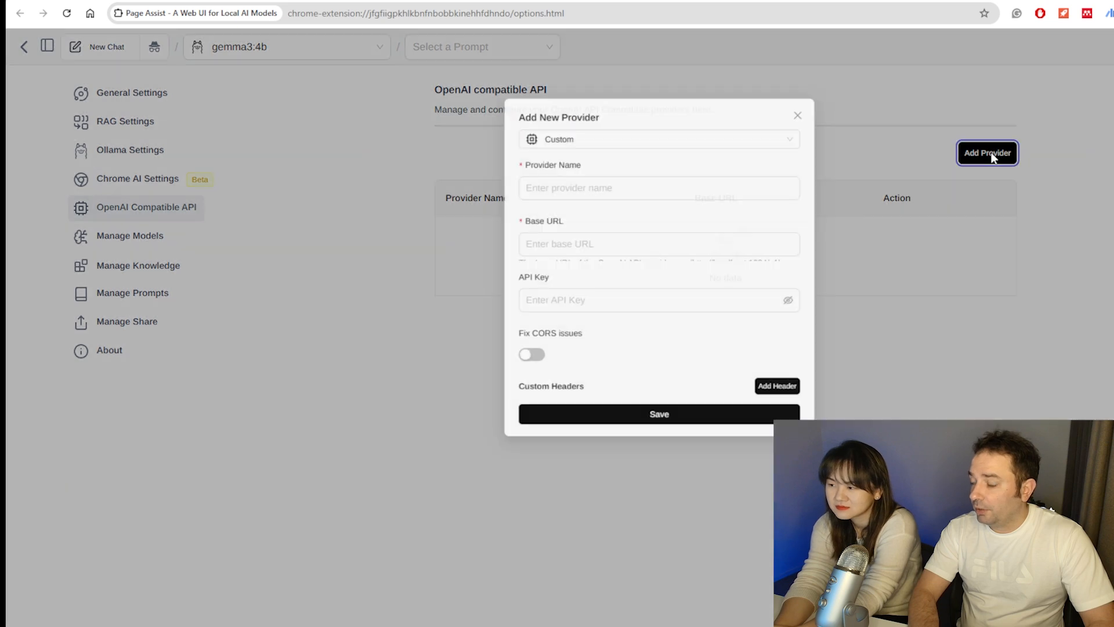
click(573, 196)
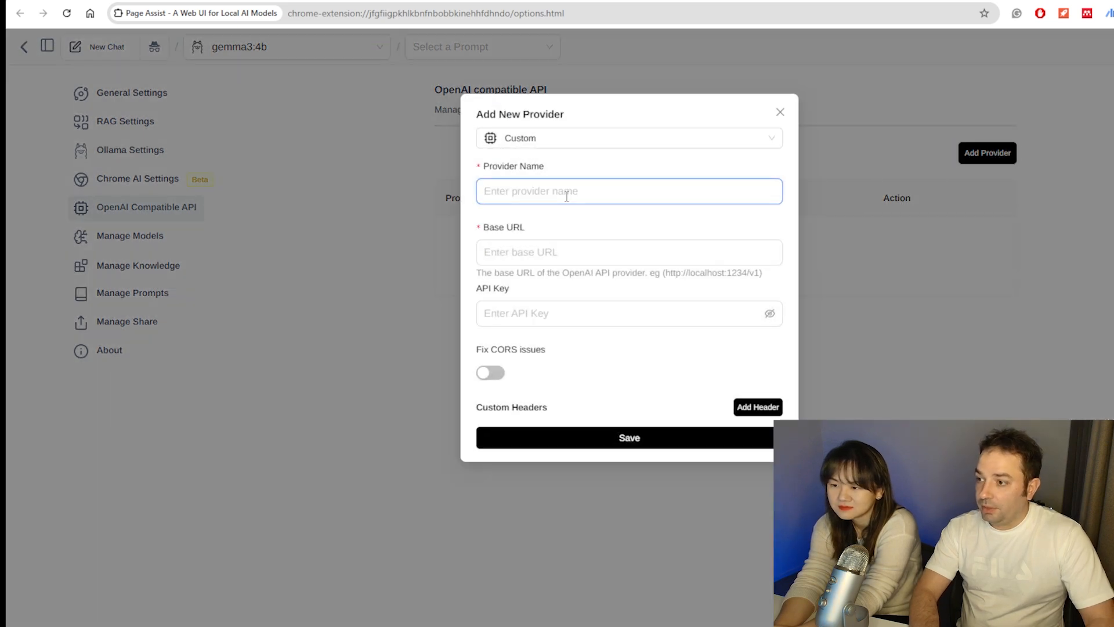
text(O)
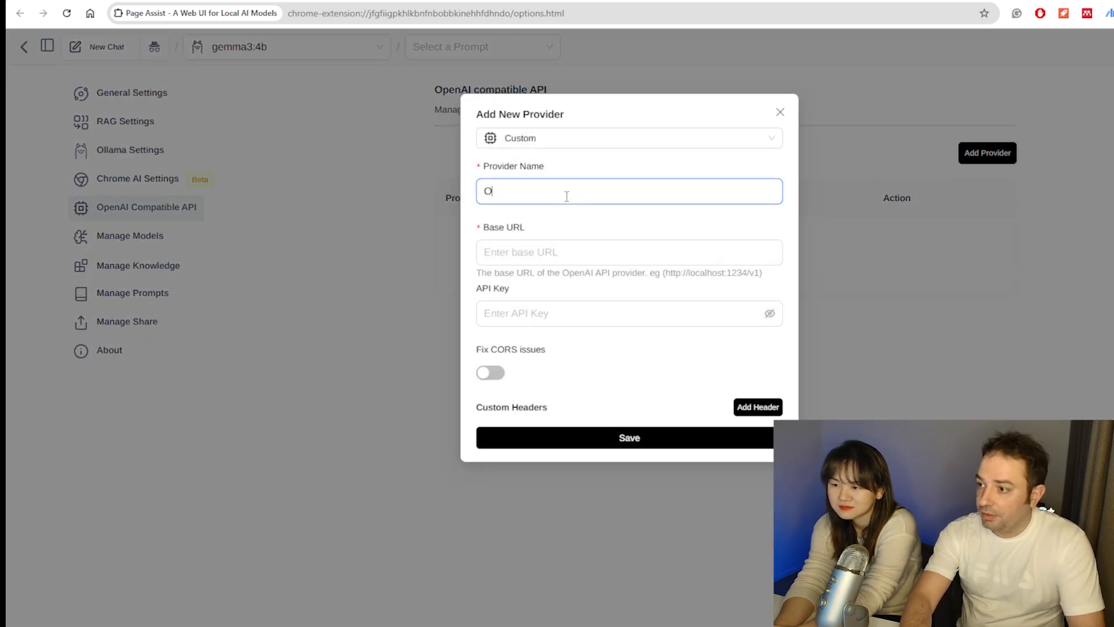
text(penAI)
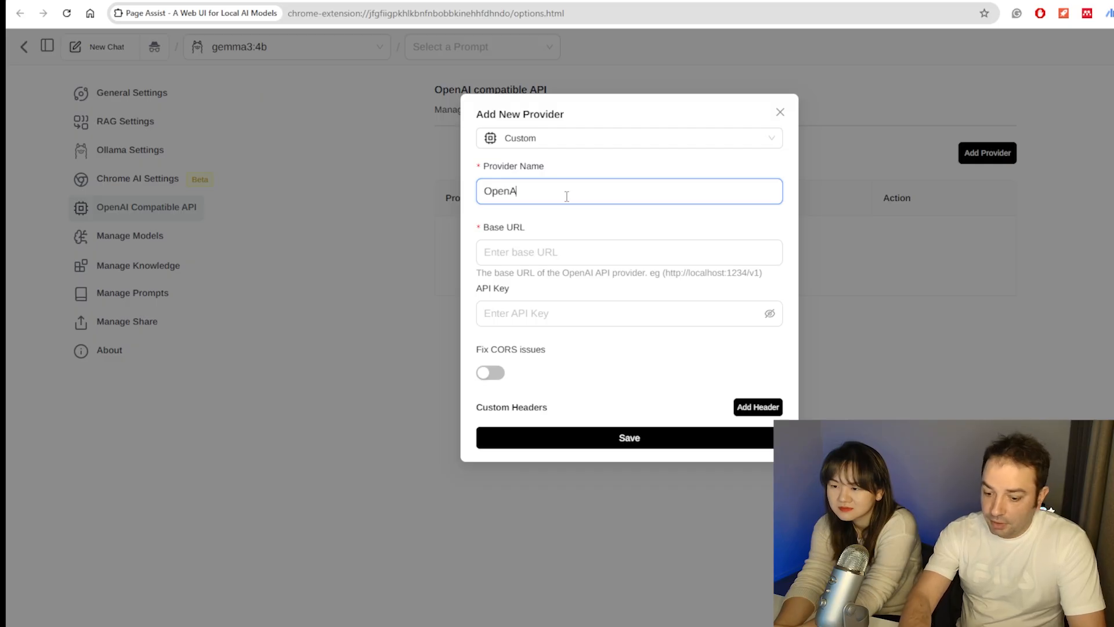
click(505, 309)
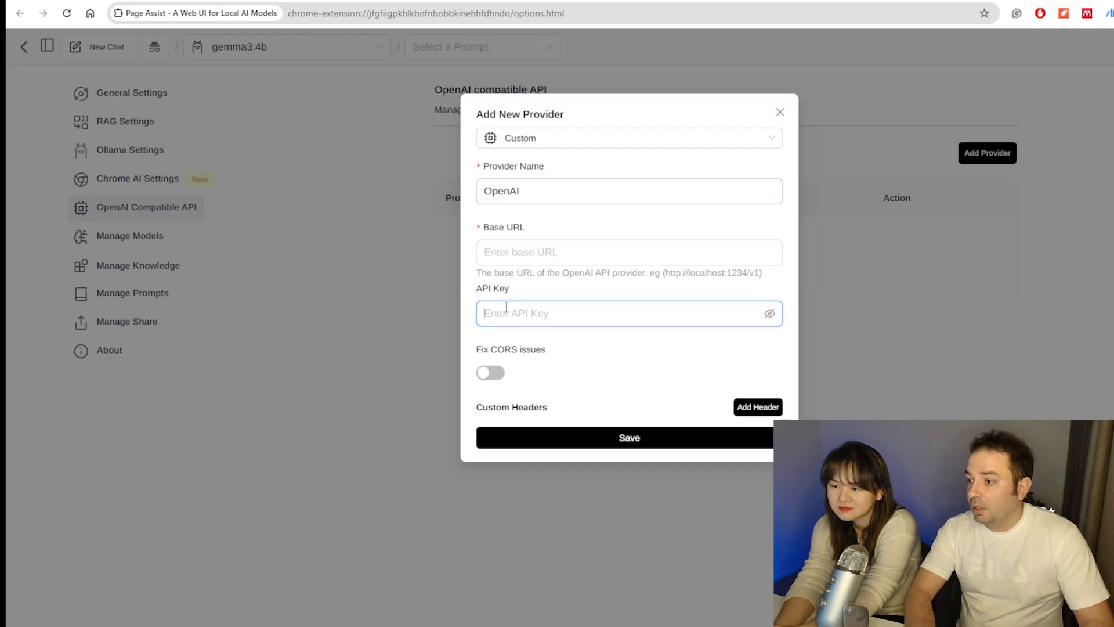
key(ctrl+v)
click(503, 259)
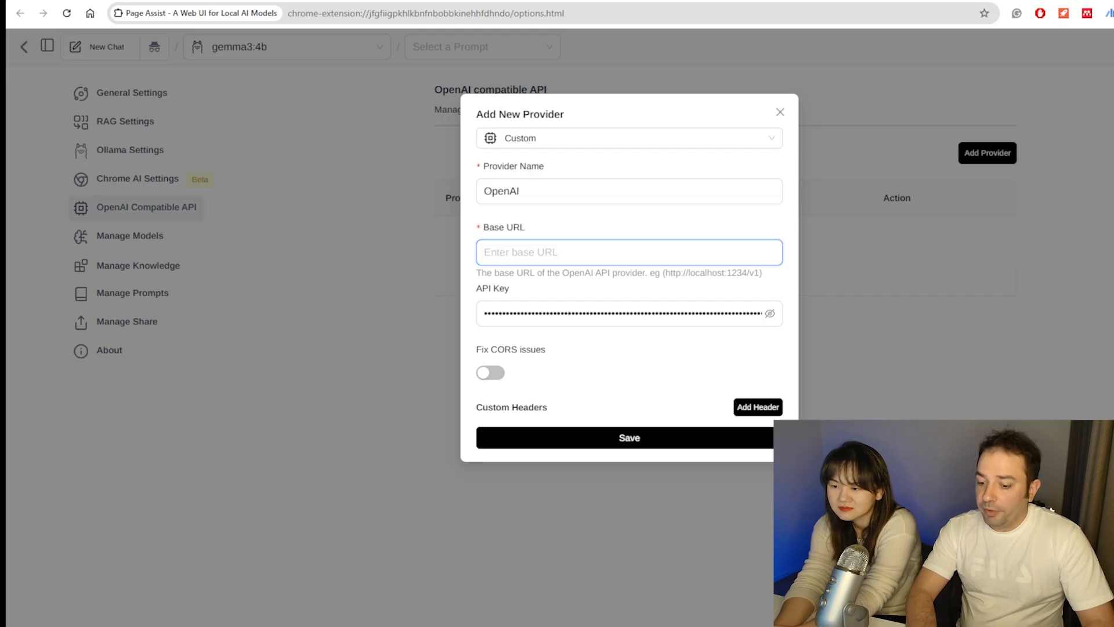
key(alt+Tab)
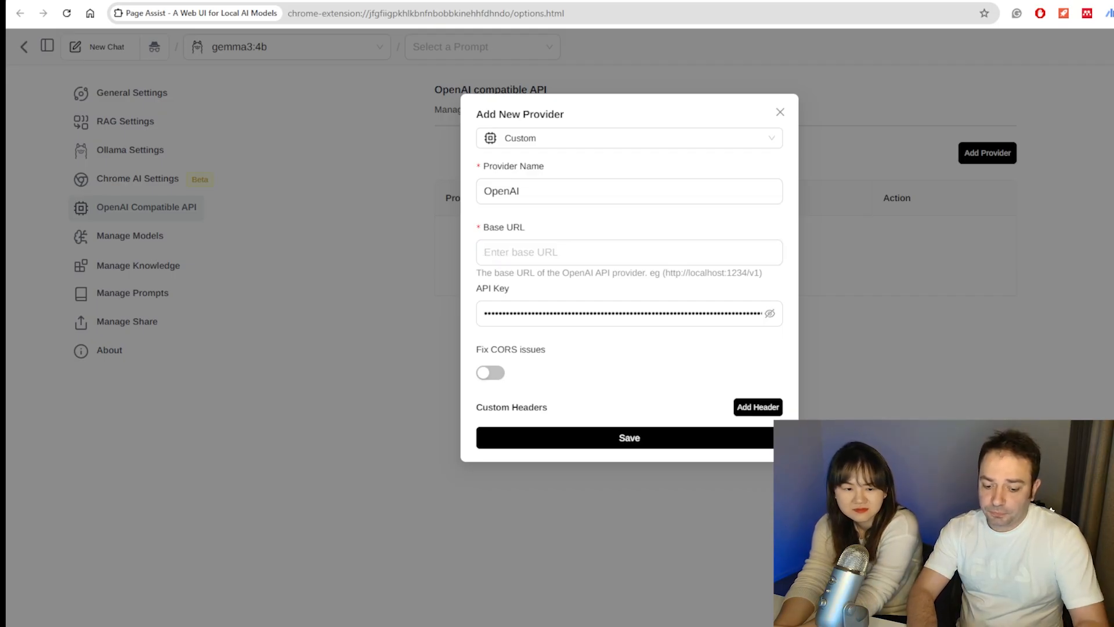
click(515, 257)
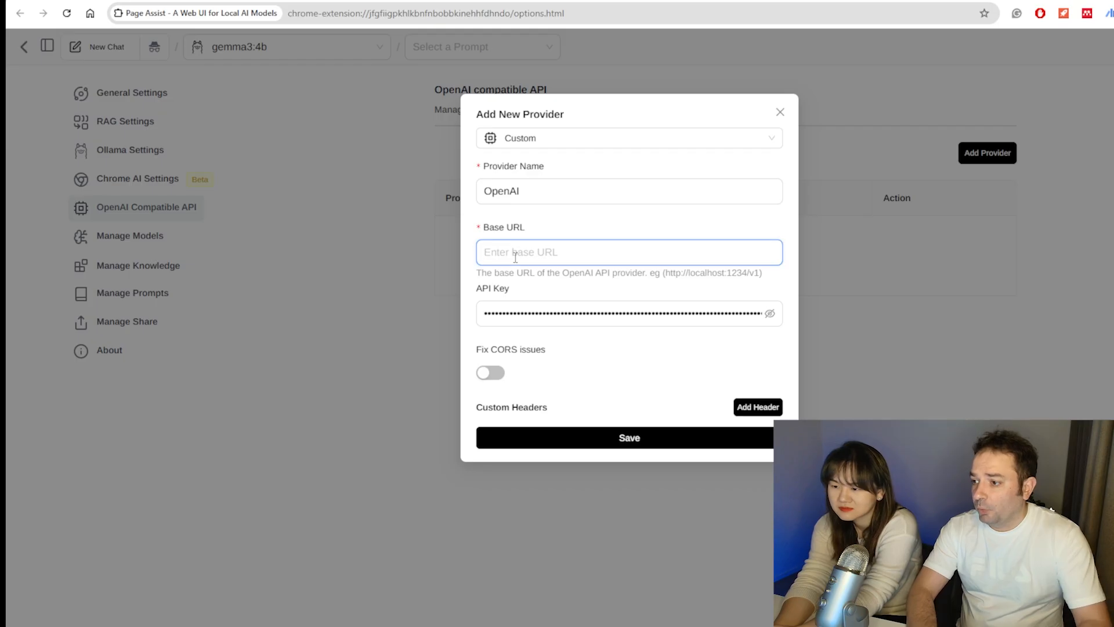
text(https://api.openai.com/v1)
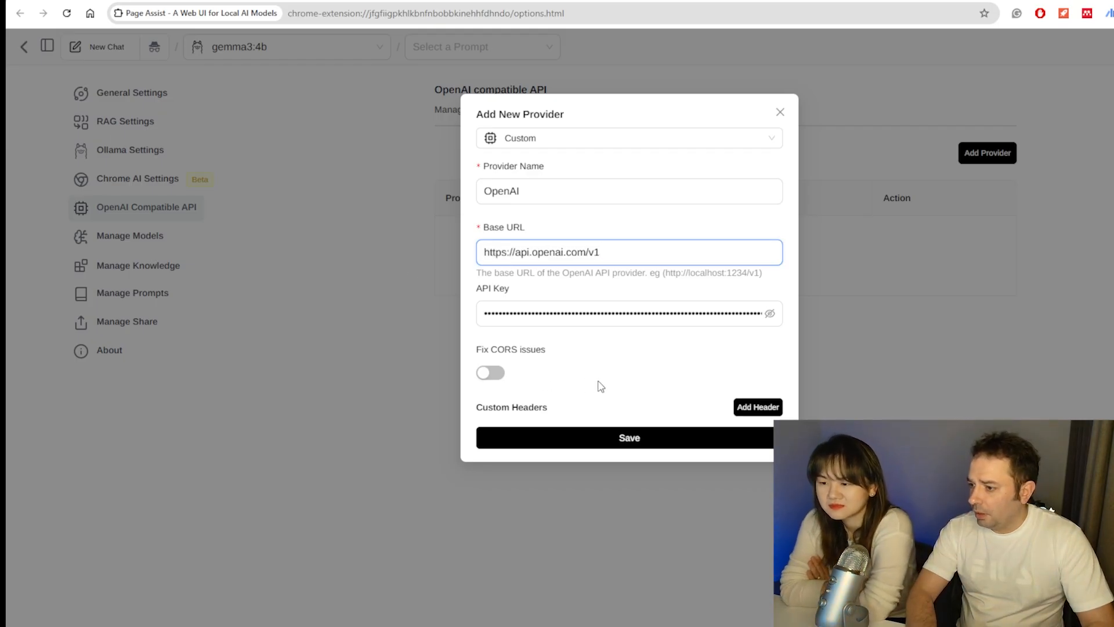
Step: Save the OpenAI provider and look through the list of chat models it offers
click(704, 441)
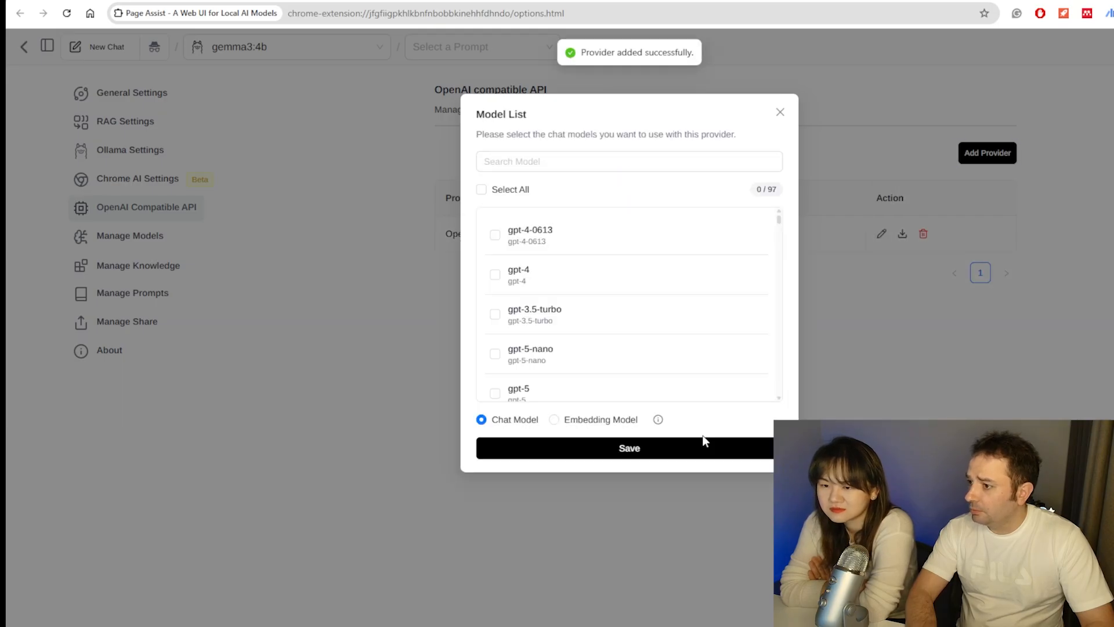
scroll(638, 327, down, 1)
scroll(638, 326, up, 1)
scroll(638, 326, down, 1)
scroll(638, 327, down, 5)
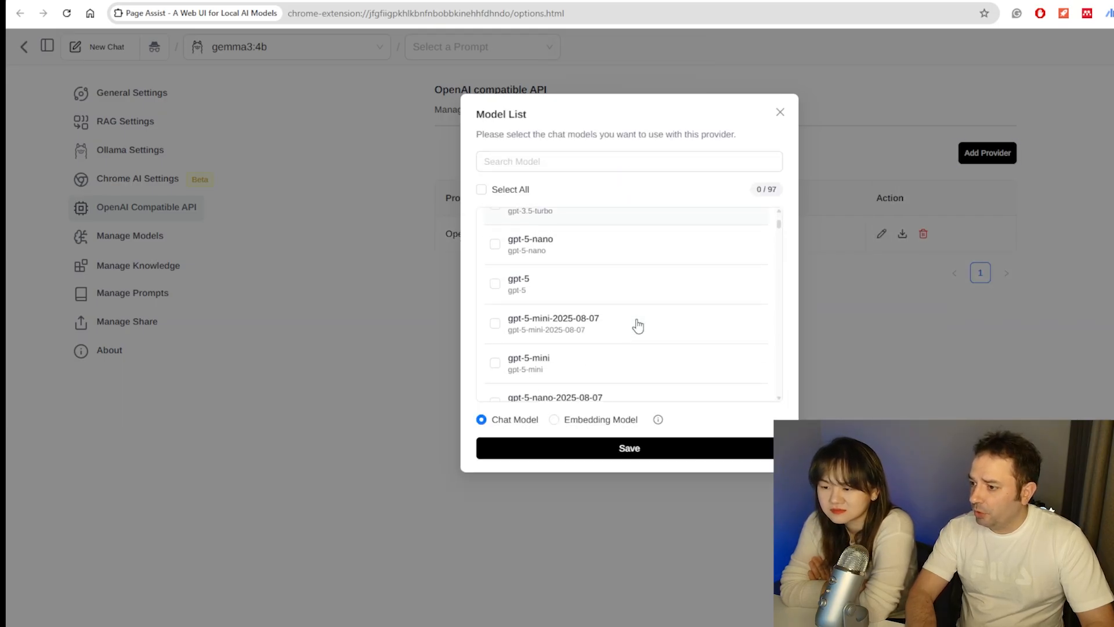
scroll(638, 326, up, 3)
scroll(637, 326, up, 2)
scroll(638, 327, down, 1)
scroll(621, 295, up, 2)
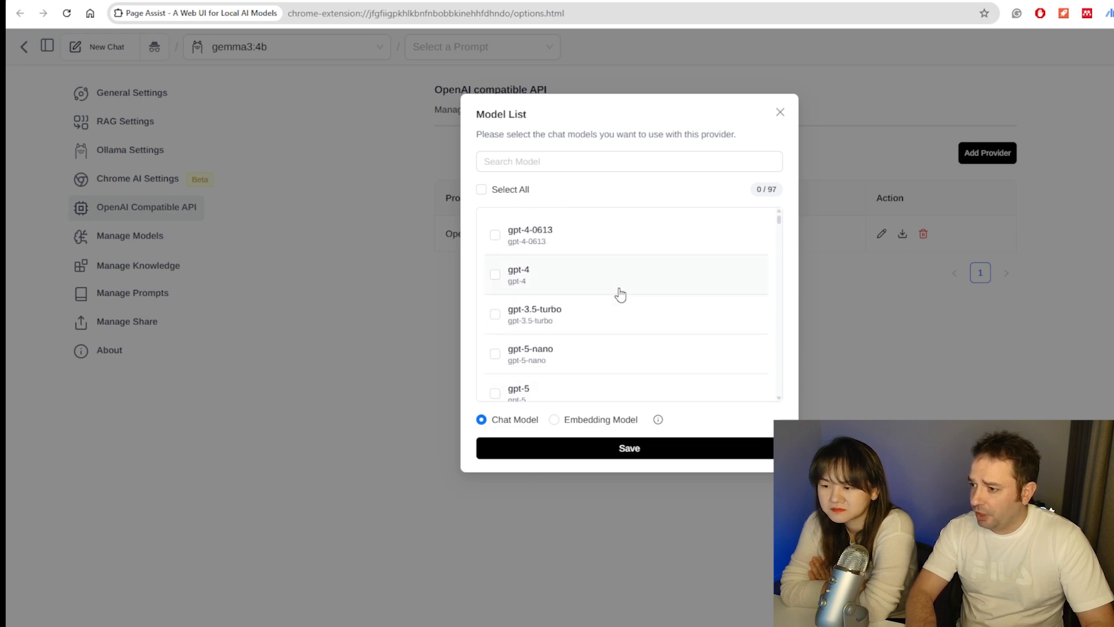
click(582, 289)
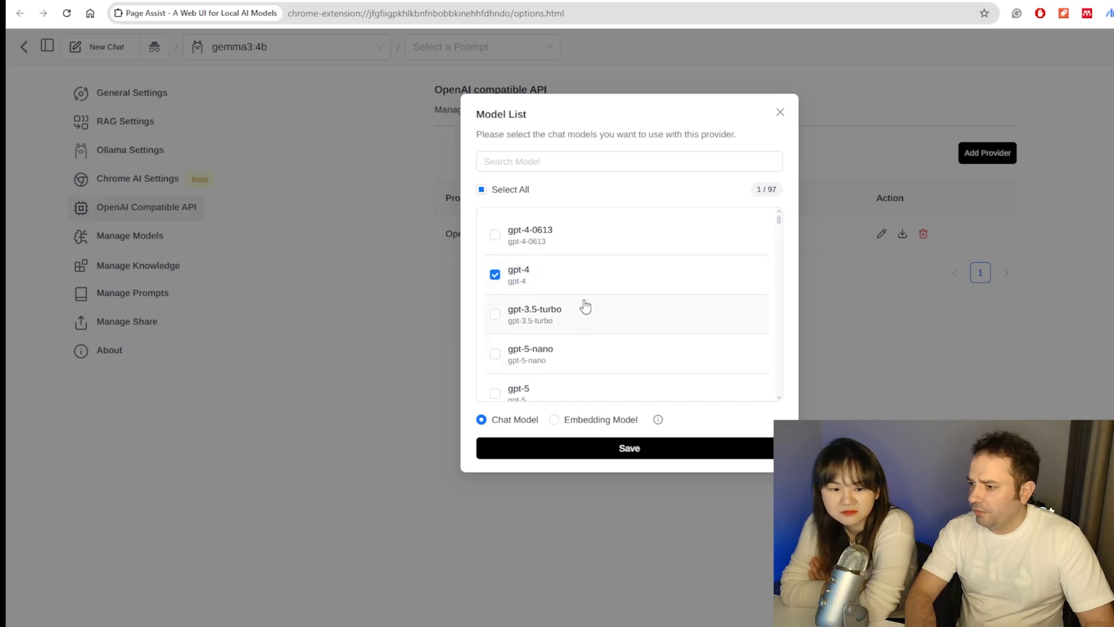
scroll(589, 329, down, 5)
scroll(598, 329, down, 2)
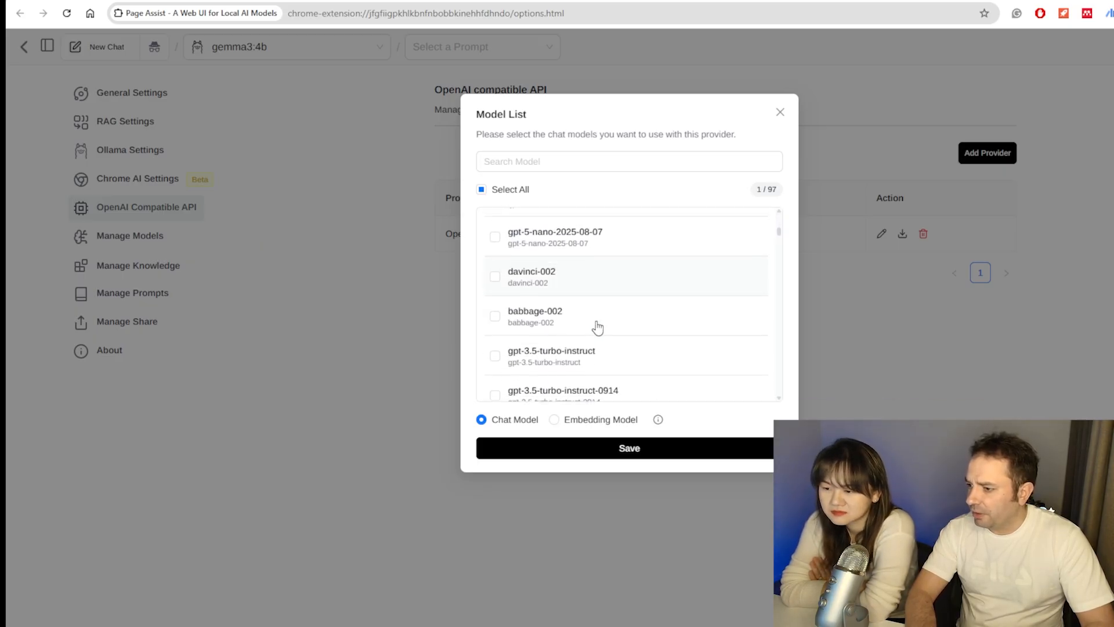
scroll(639, 331, up, 4)
scroll(641, 332, up, 2)
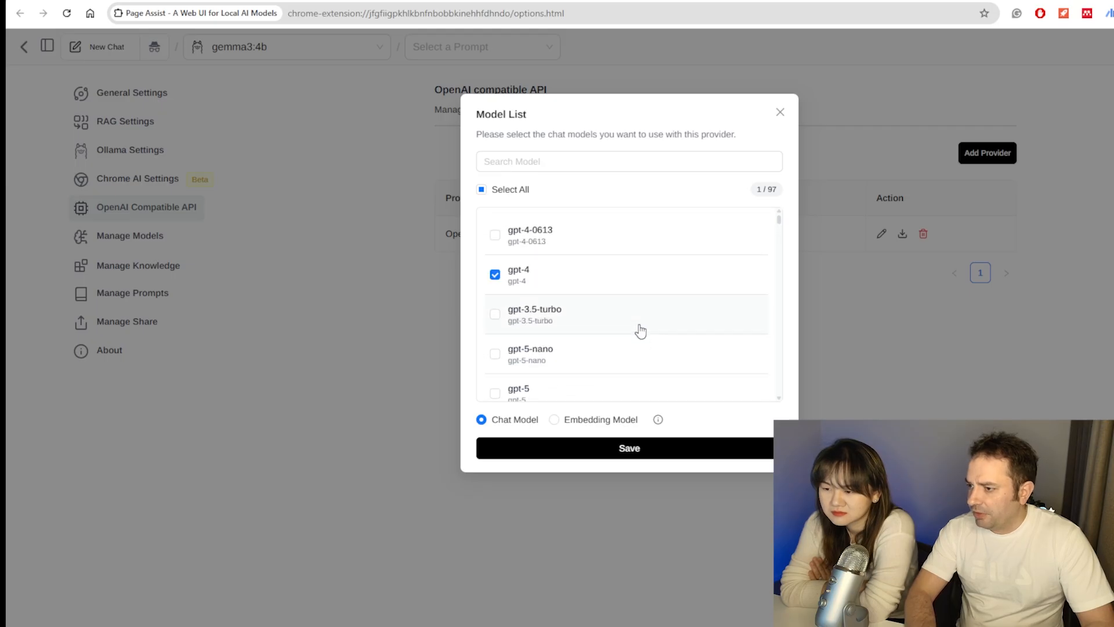
click(583, 318)
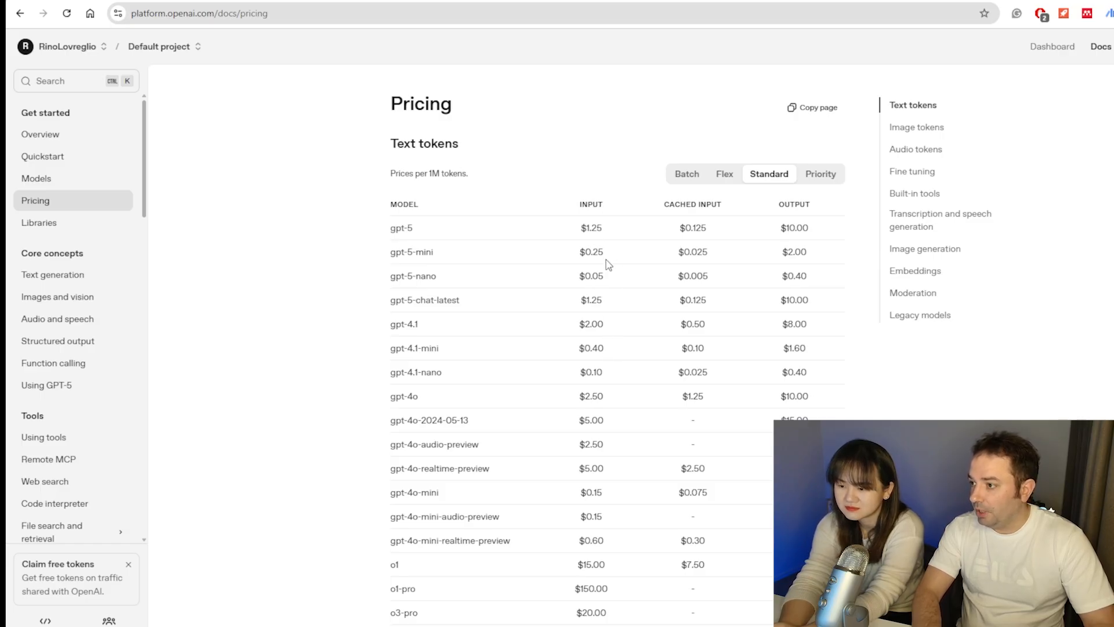
Step: Compare the Standard text token prices of the GPT models on the OpenAI pricing page
scroll(612, 319, down, 1)
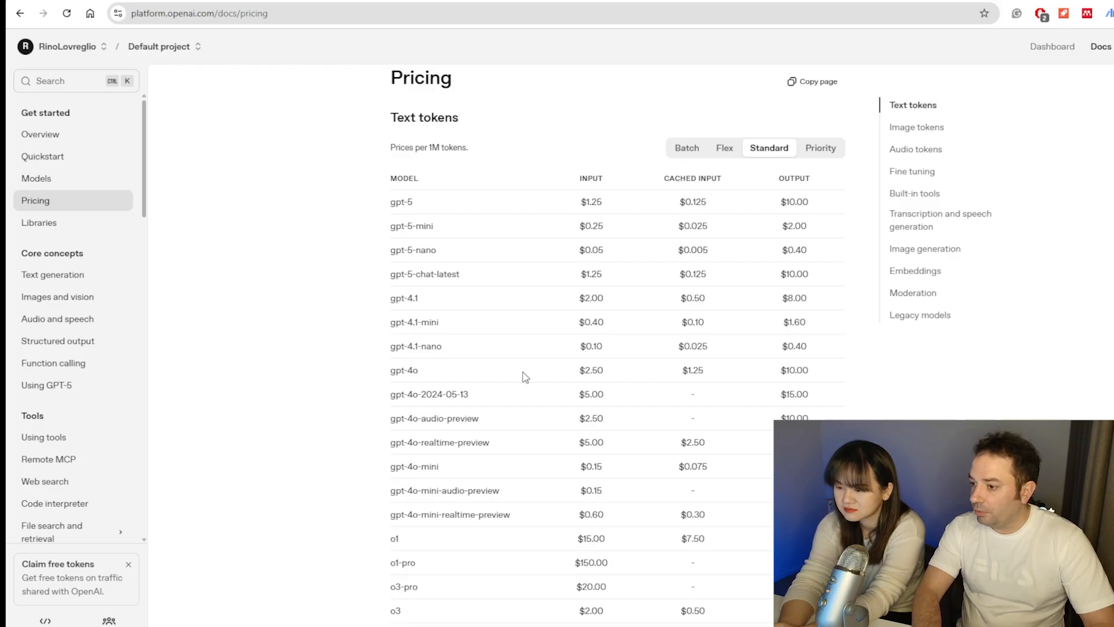
scroll(542, 379, up, 1)
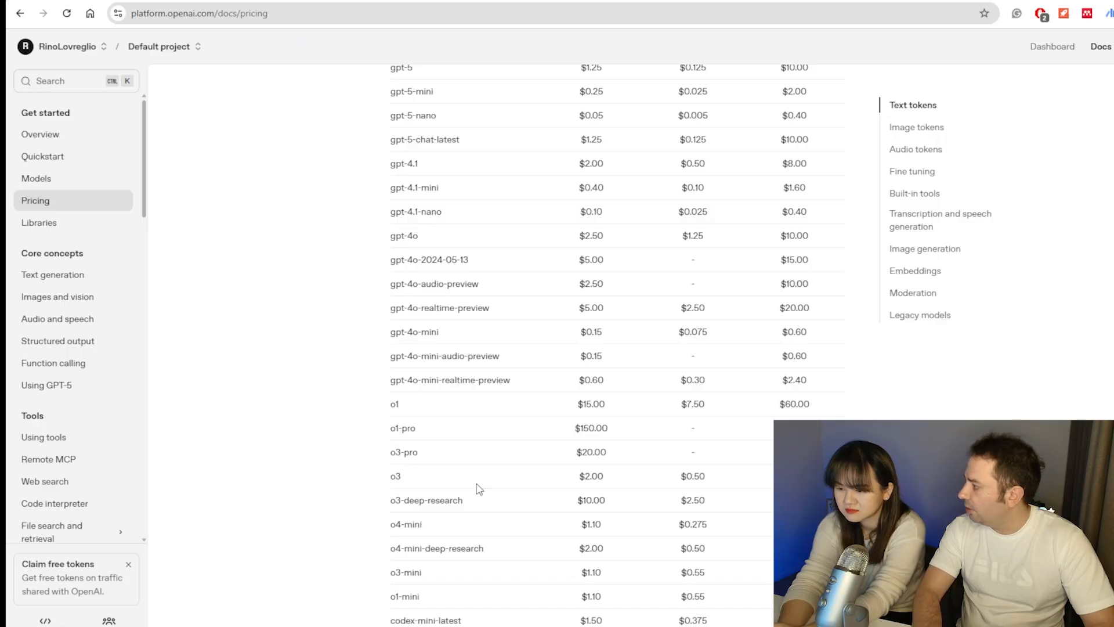
scroll(477, 488, up, 1)
scroll(480, 488, up, 2)
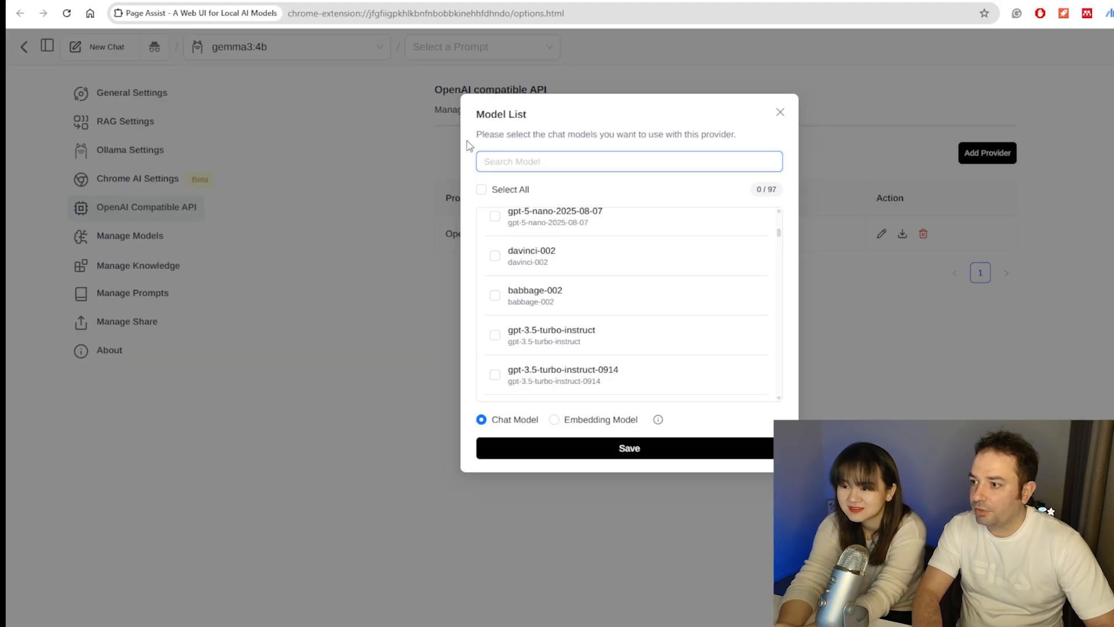
Step: Switch to Page Assist, find gpt-4.1-nano in the provider's model list and save it as a chat model
text(gpt-4.1-nano)
key(BackSpace)
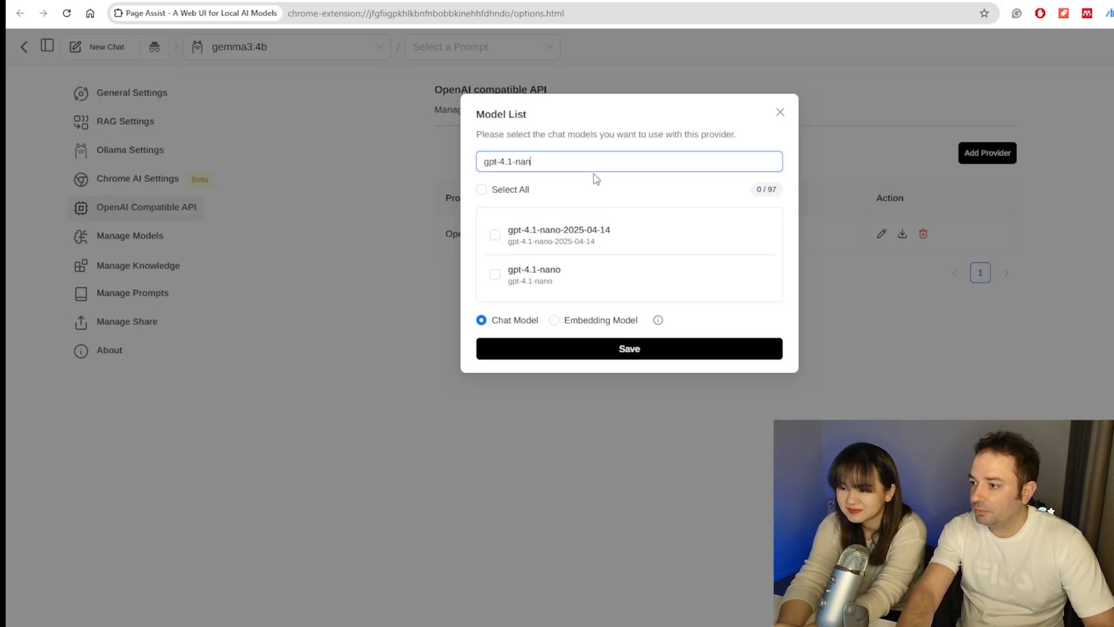
click(565, 289)
click(565, 289)
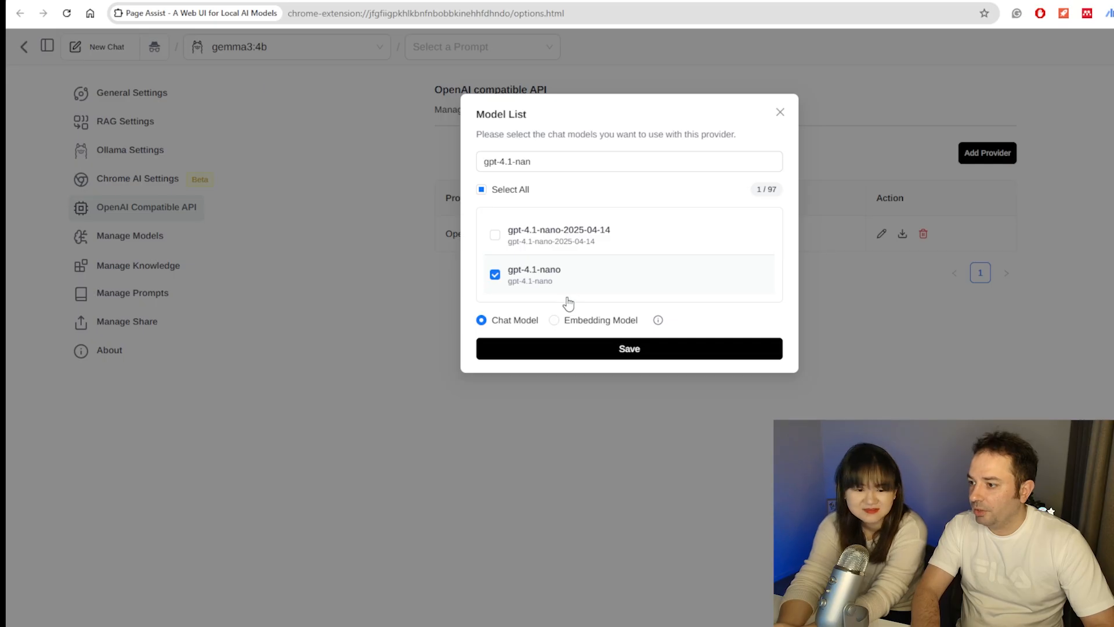
click(602, 348)
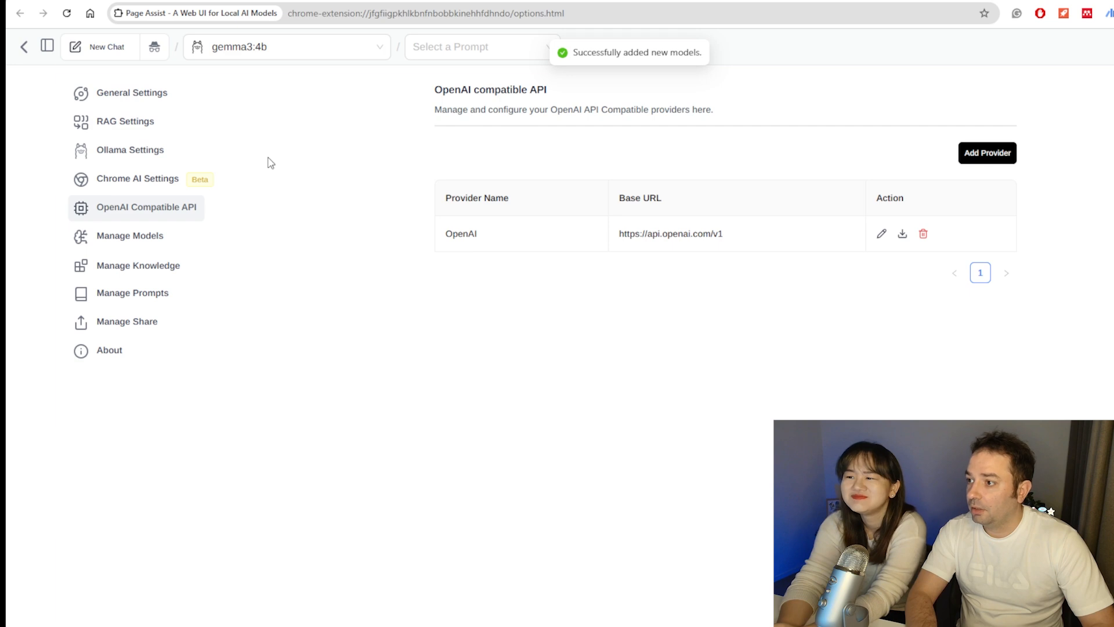
Step: Set gpt-4.1-nano as the active model and start a new chat
click(333, 51)
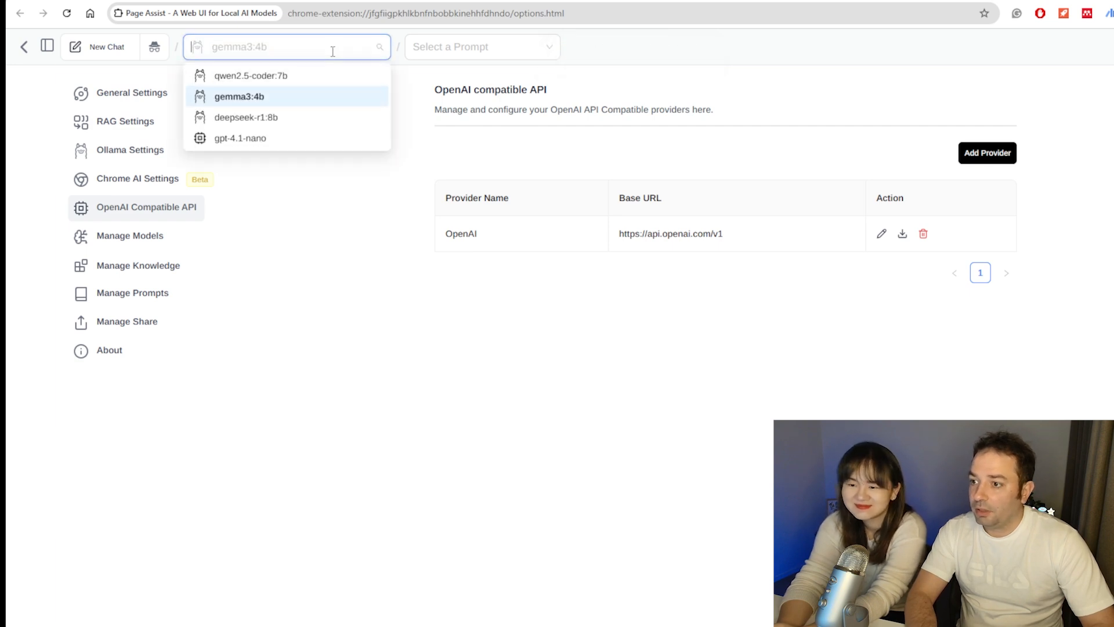
click(258, 144)
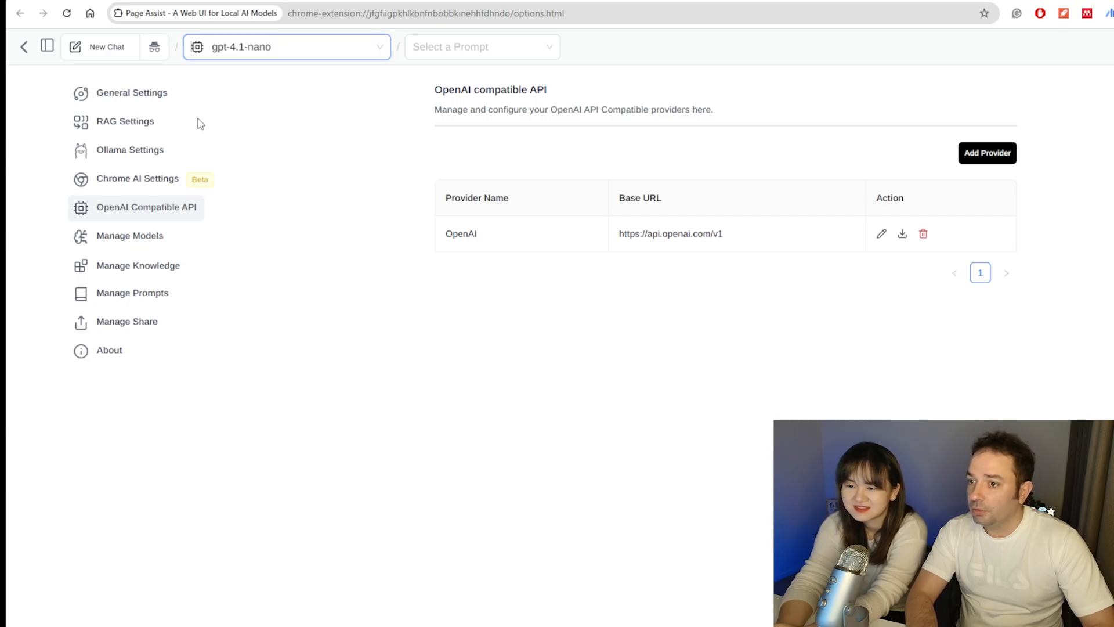
click(102, 53)
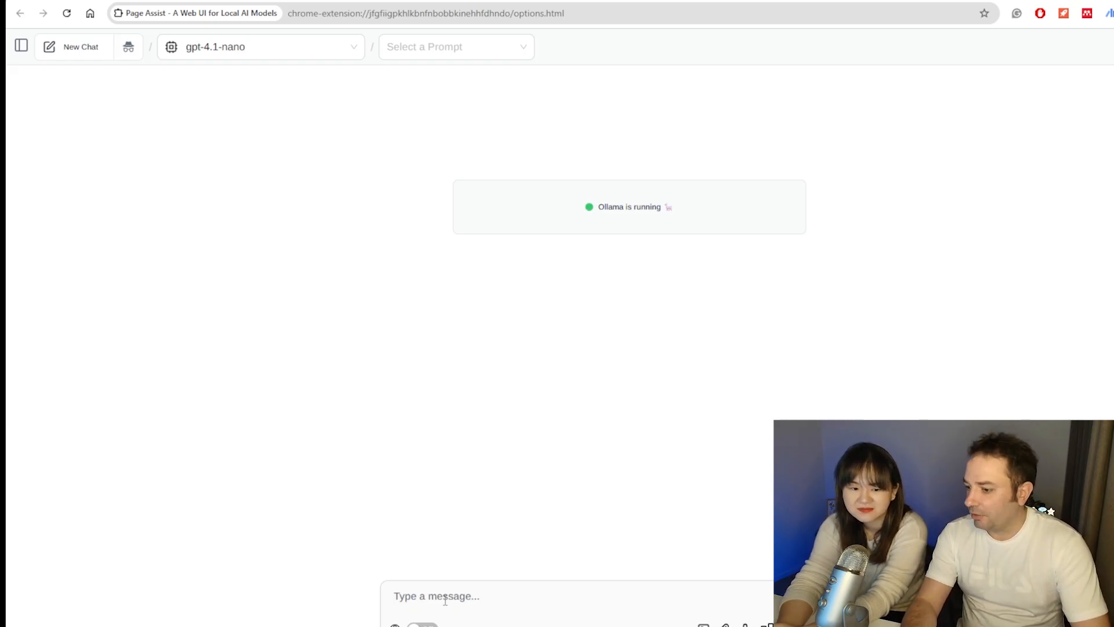
Step: Send the message "Hello tell us about pizza" and read through the model's answer
text(Hello tell us about pizza)
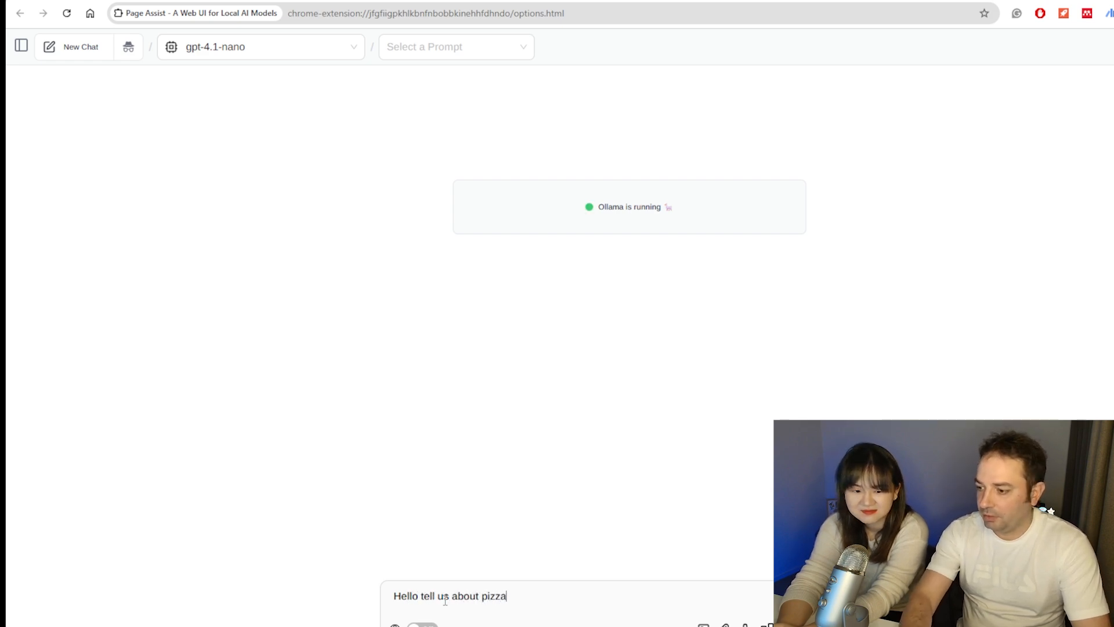
key(Return)
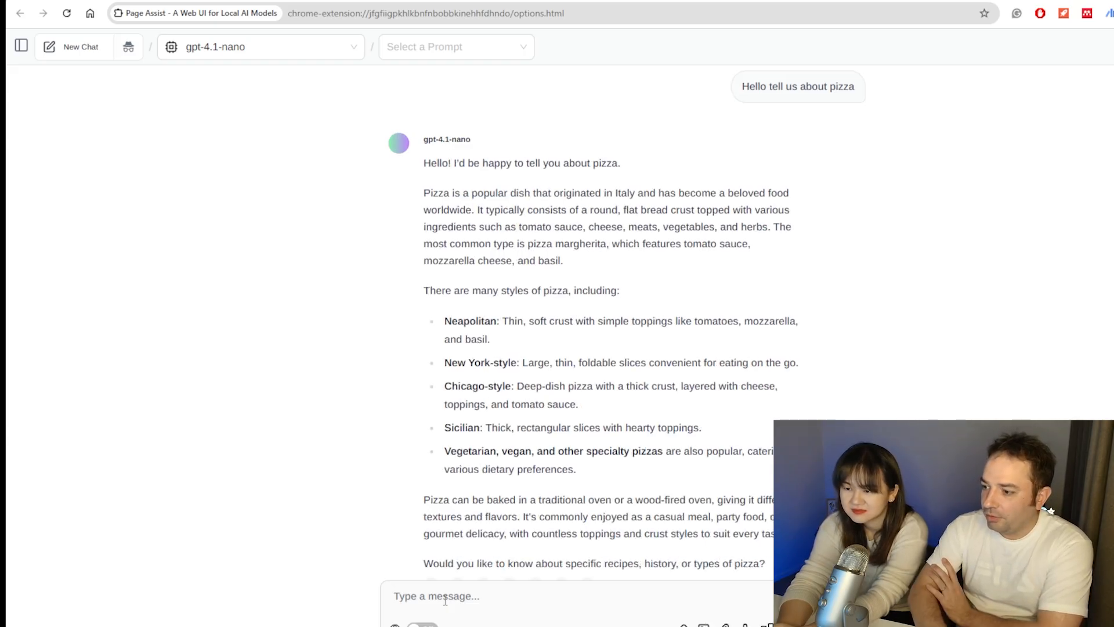
scroll(684, 425, down, 1)
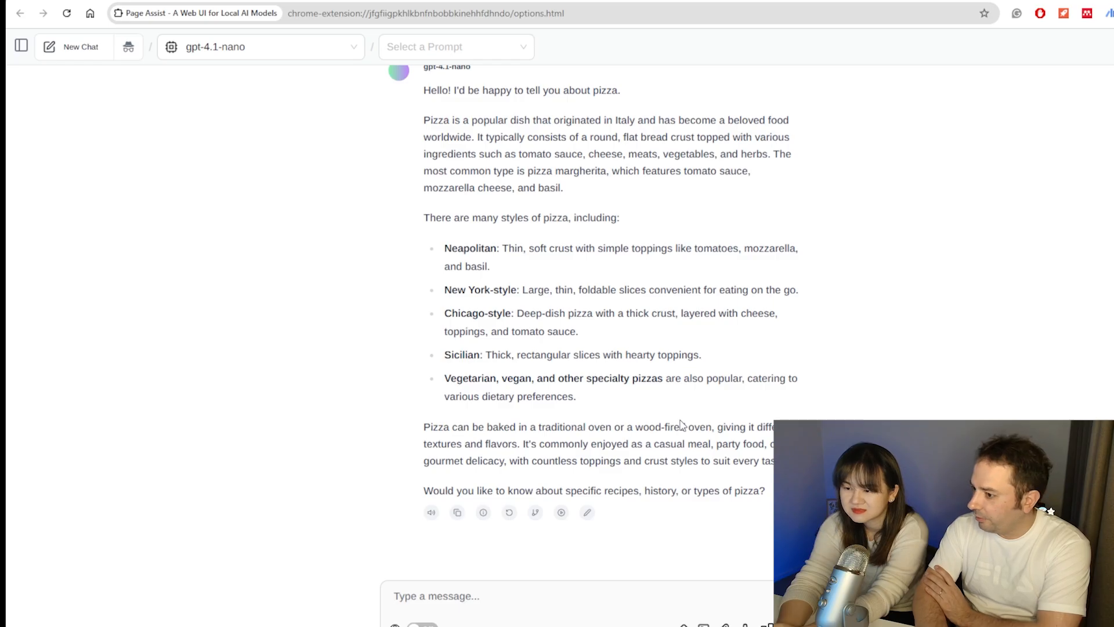
scroll(682, 424, up, 1)
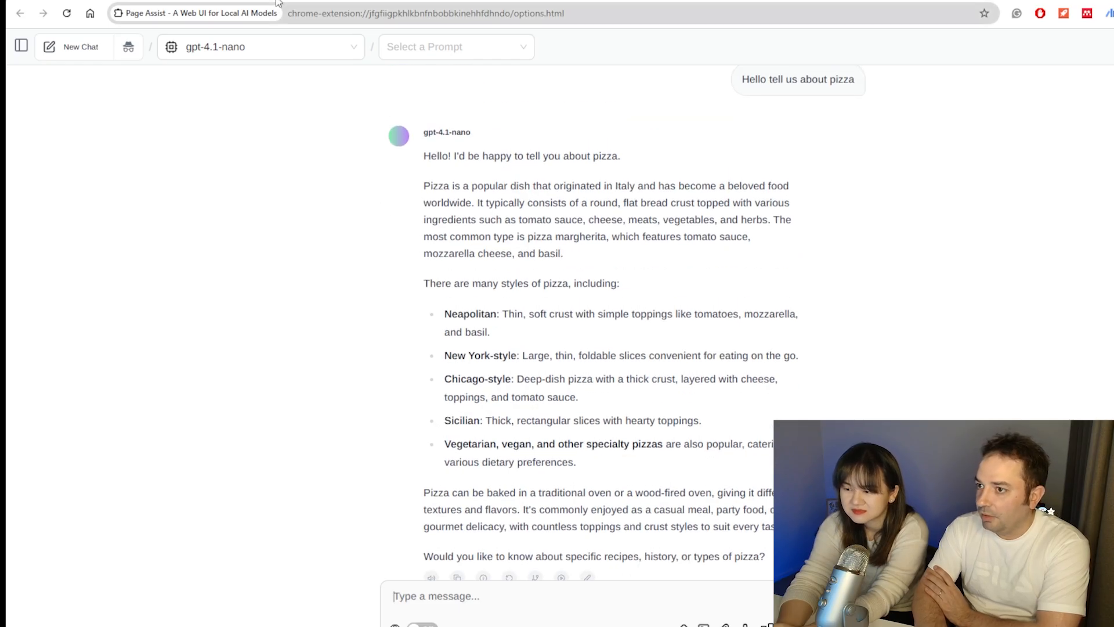
Step: Switch to the OpenAI platform, close the saved key dialog and check the credit balance in the organization's billing overview
click(279, 1)
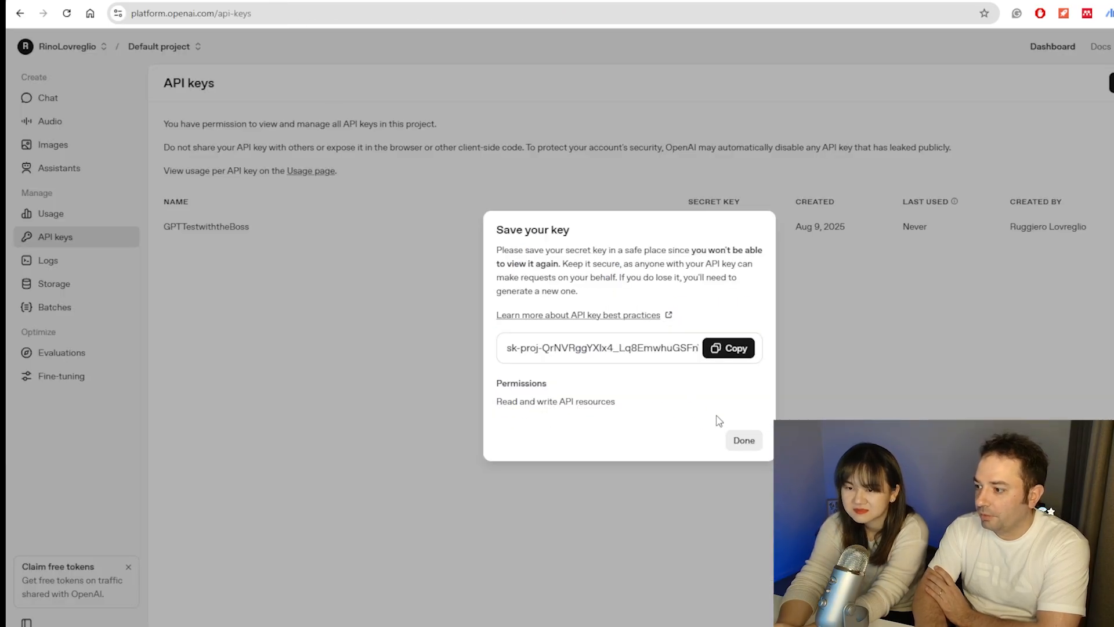
click(740, 440)
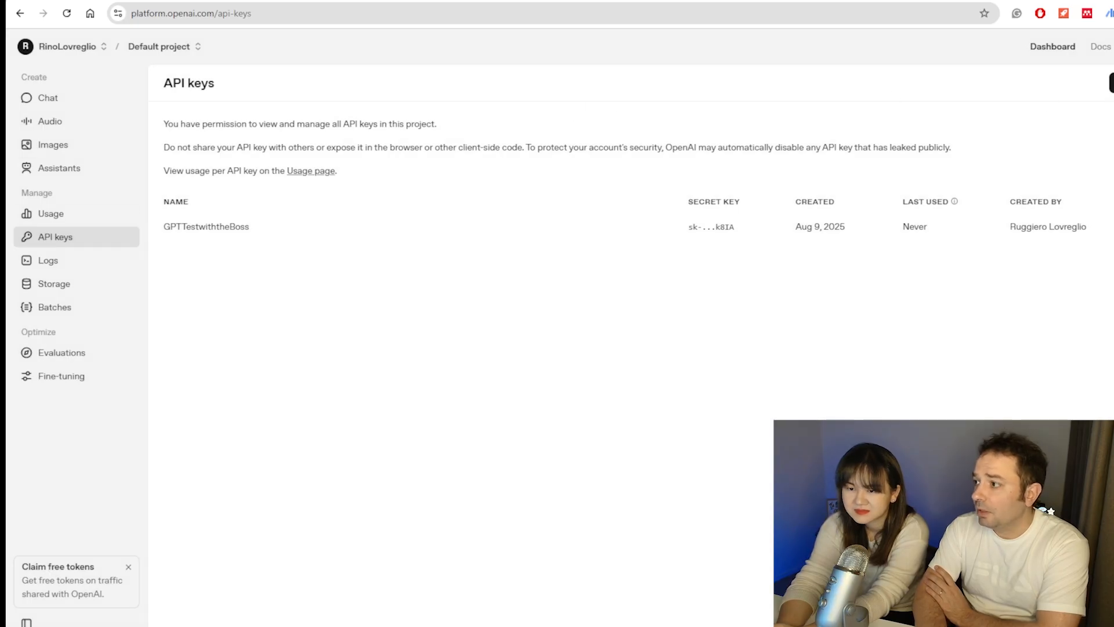
click(1113, 47)
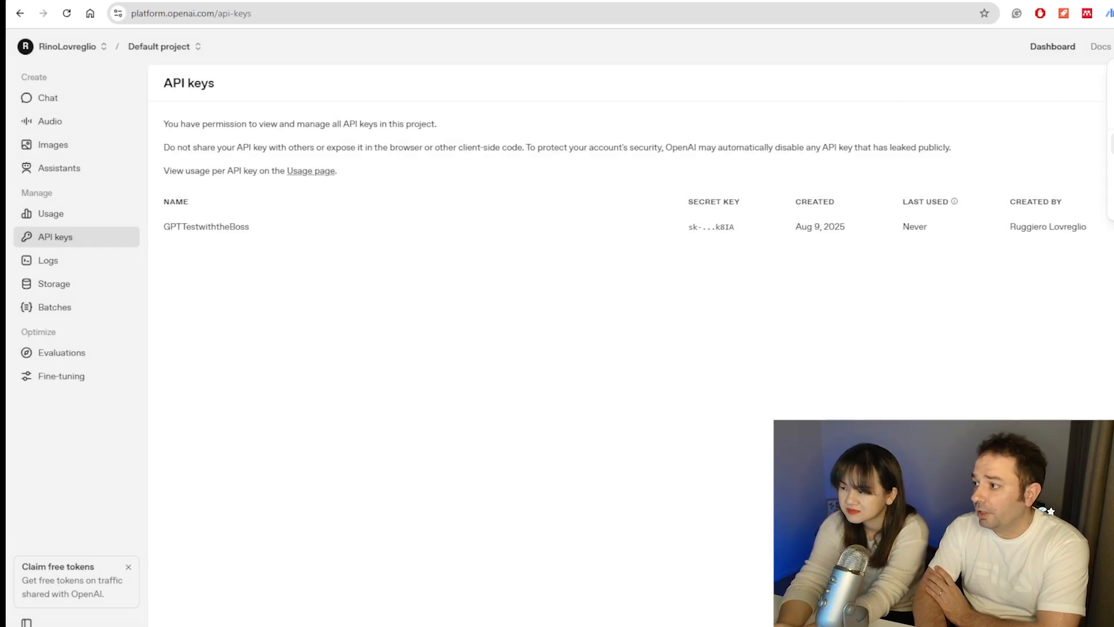
click(1113, 143)
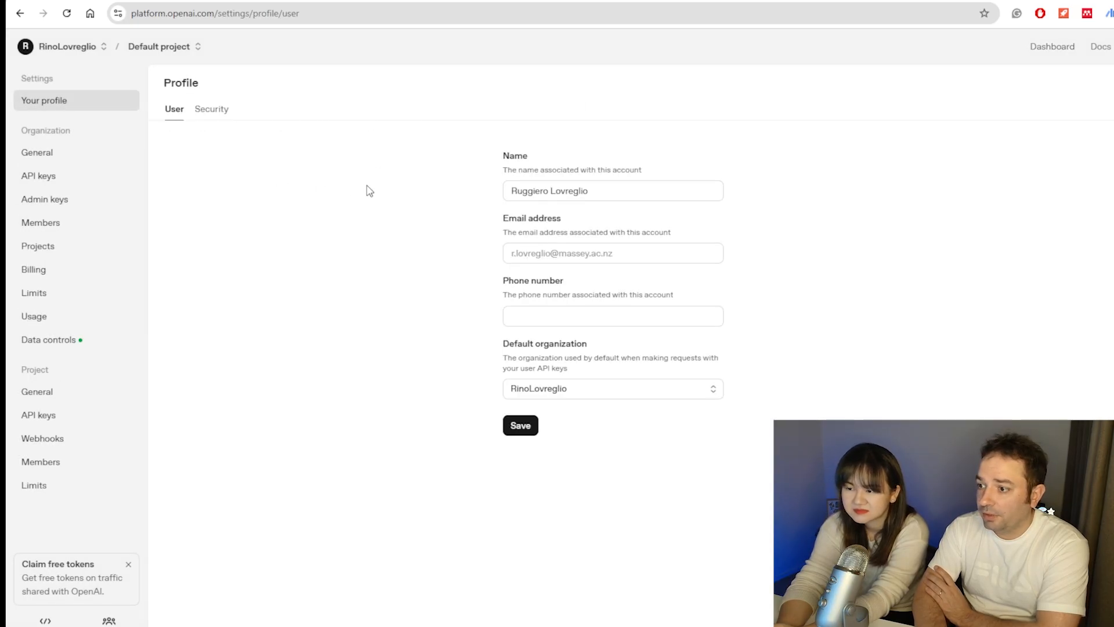
click(35, 270)
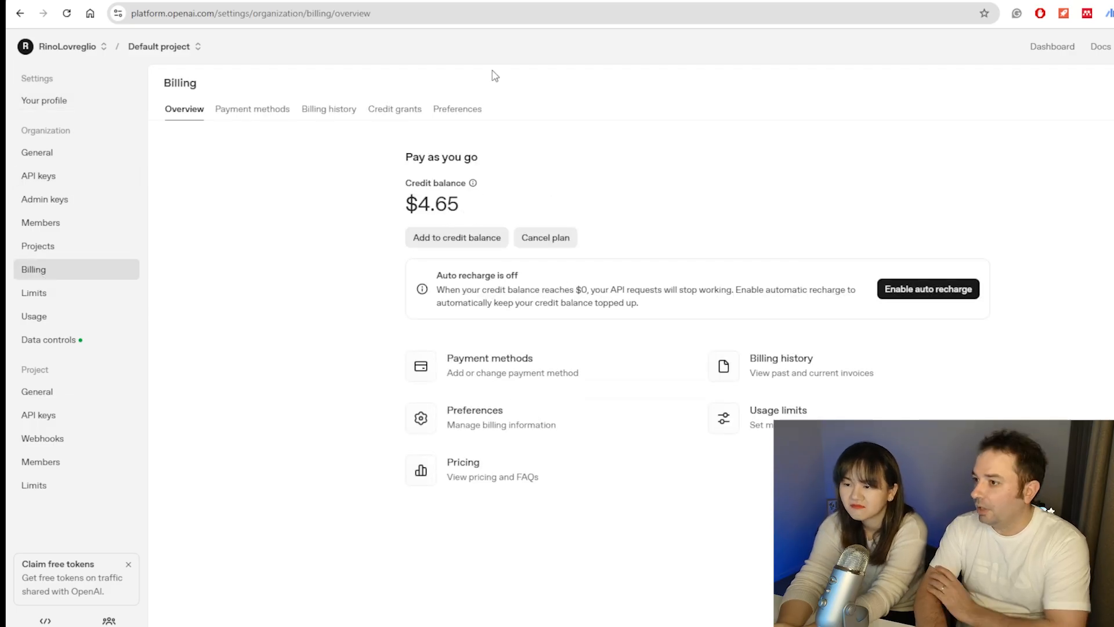
Step: Return to the Page Assist chat and review the gpt-4.1-nano answer about pizza
click(558, 1)
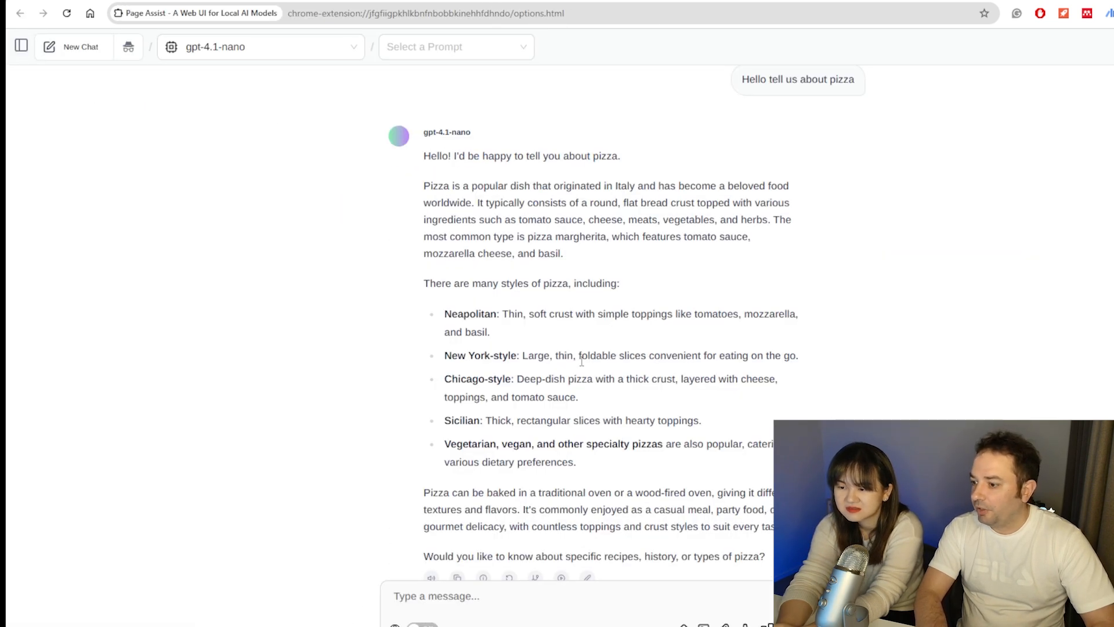
scroll(582, 361, down, 2)
click(542, 596)
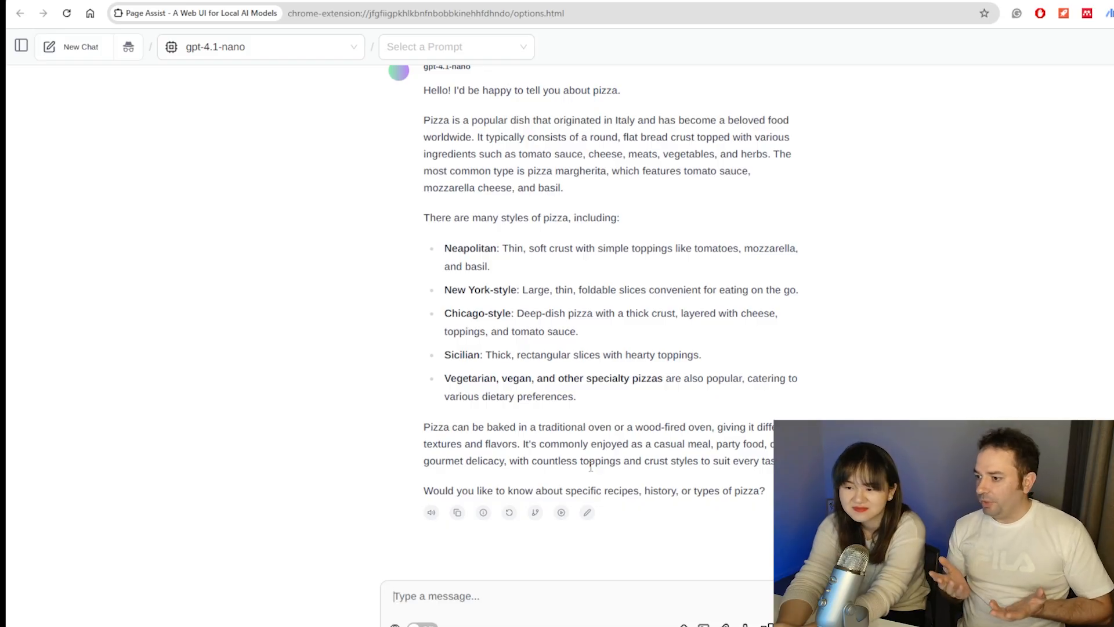
scroll(752, 430, up, 1)
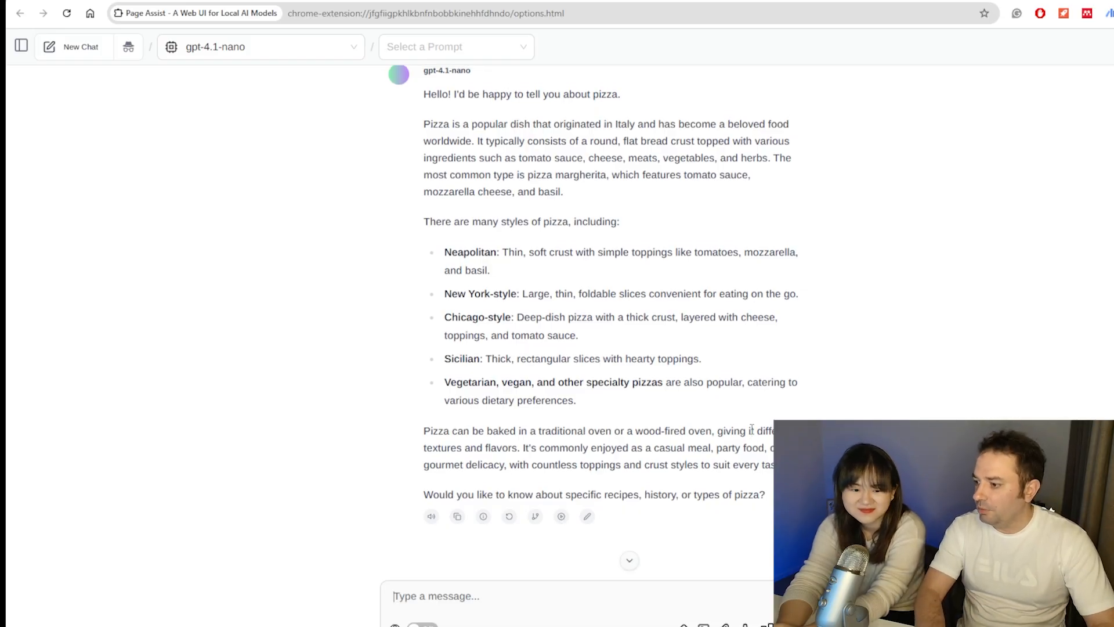
scroll(752, 429, up, 2)
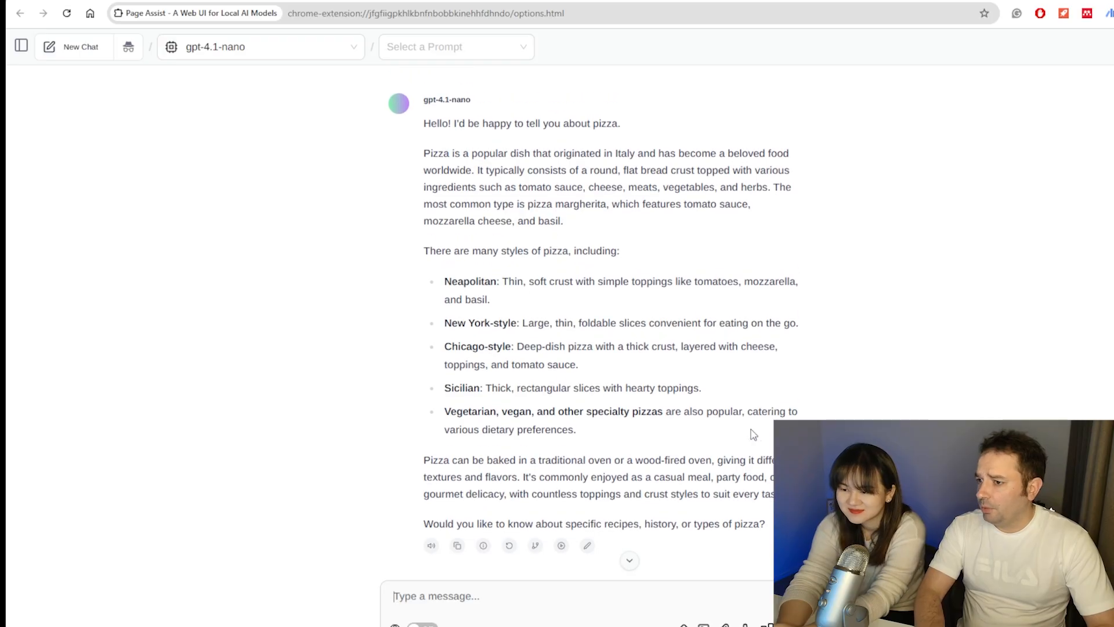
scroll(753, 429, down, 2)
scroll(753, 429, up, 1)
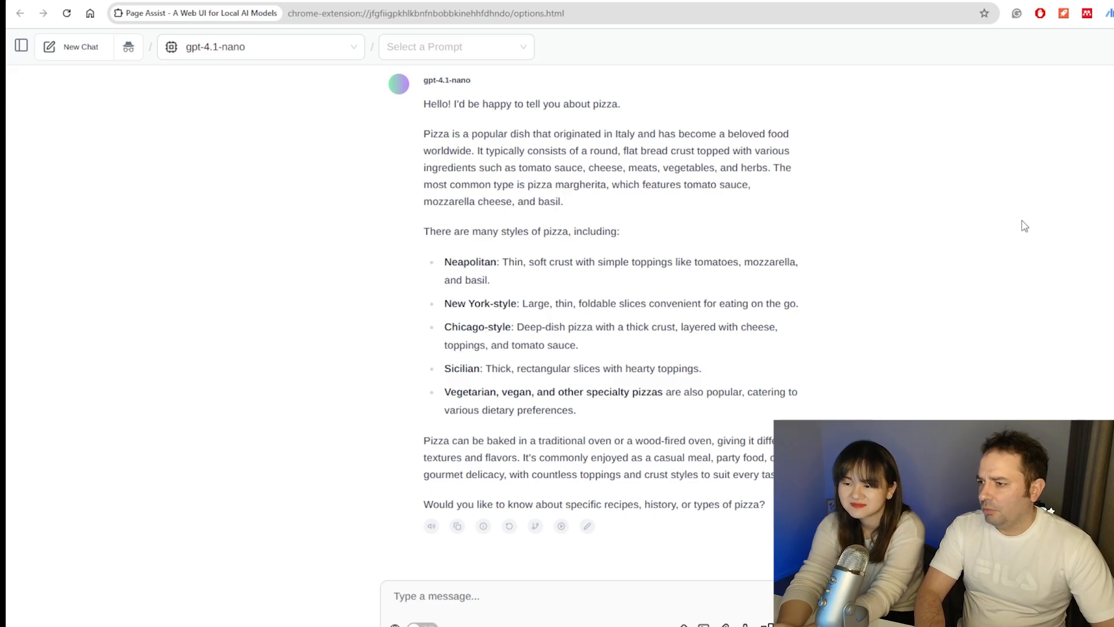
scroll(1024, 226, down, 1)
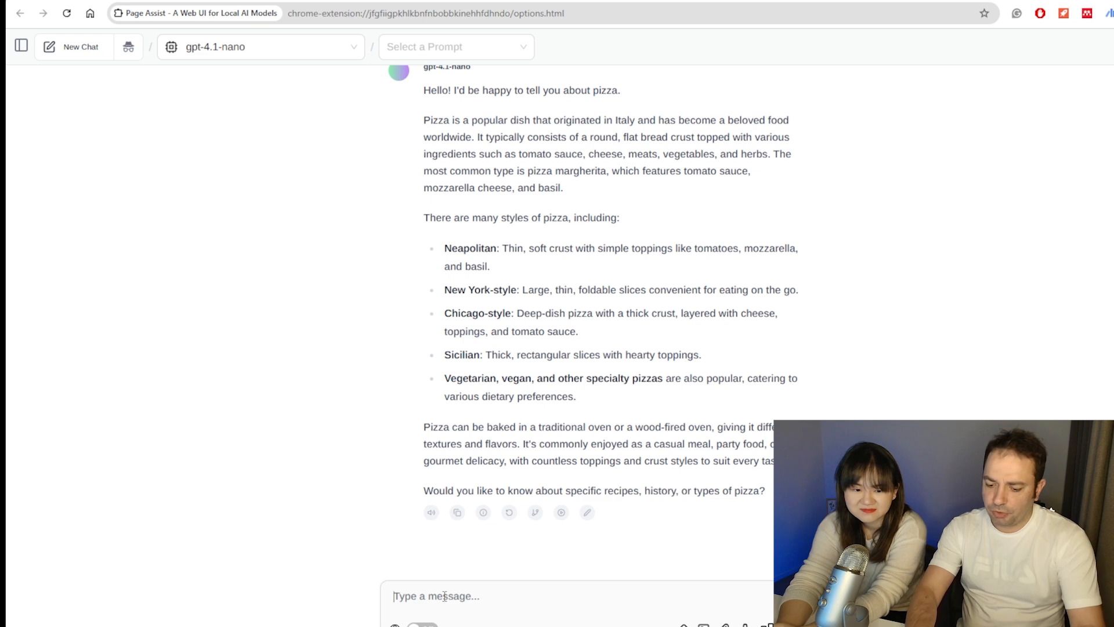
Step: Ask gpt-4.1-nano who a named professor from Massey is and read its answer
text(Tell)
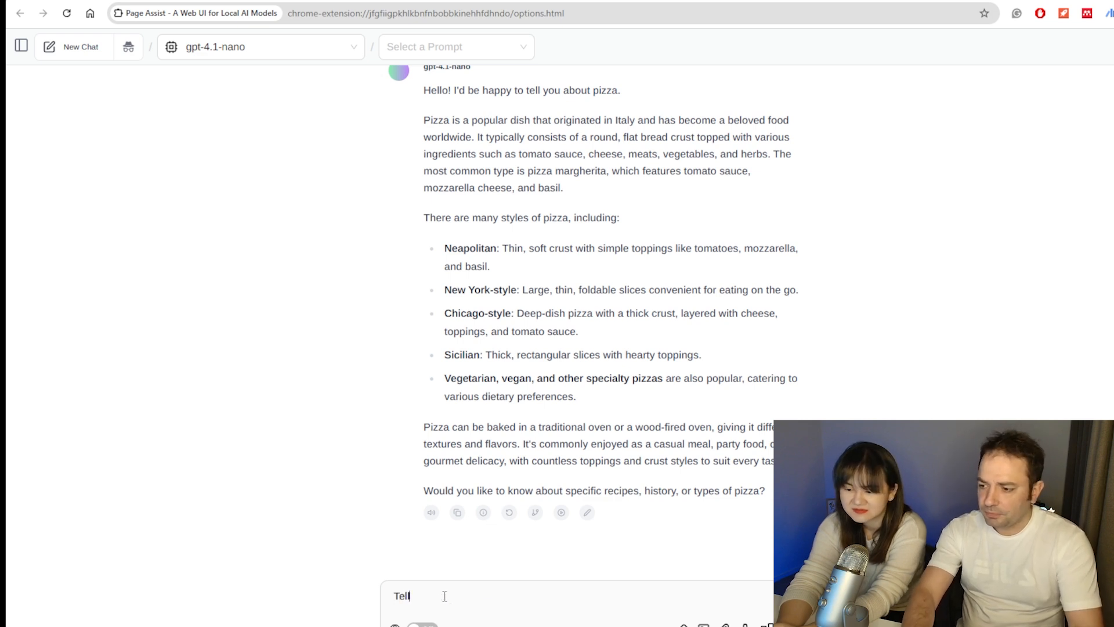
text( me who is )
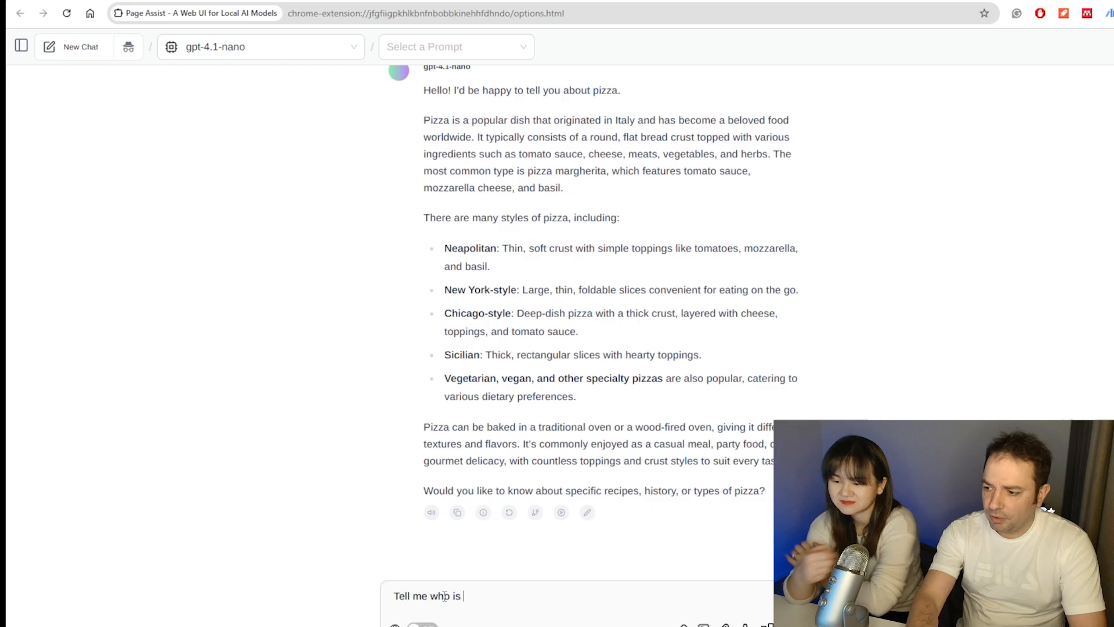
text(Professore )
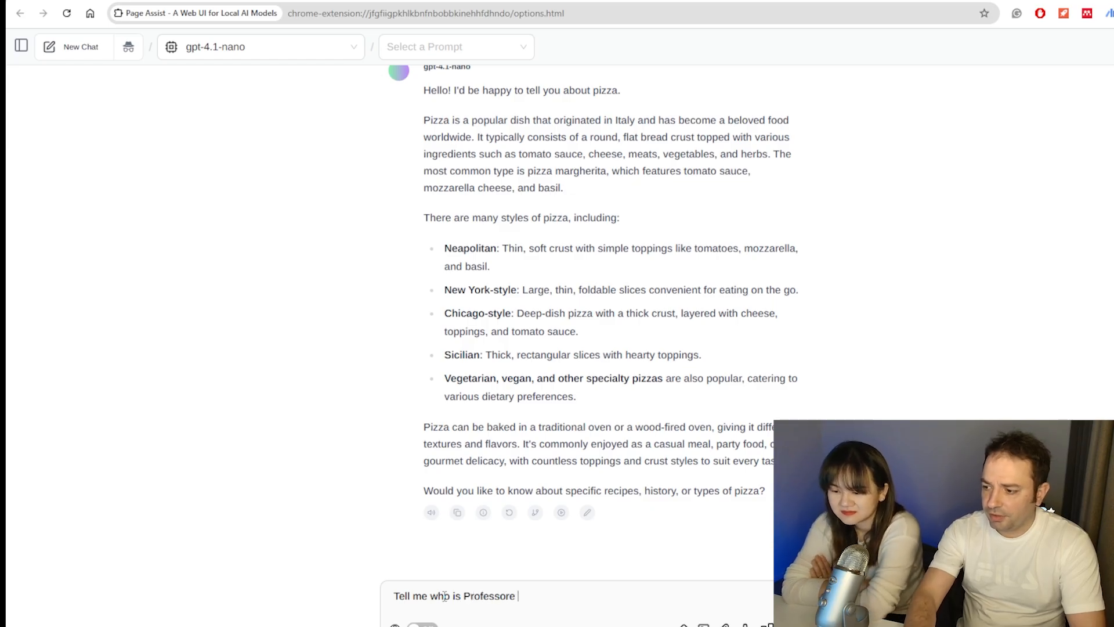
key(BackSpace)
key(BackSpace)
text( Rino)
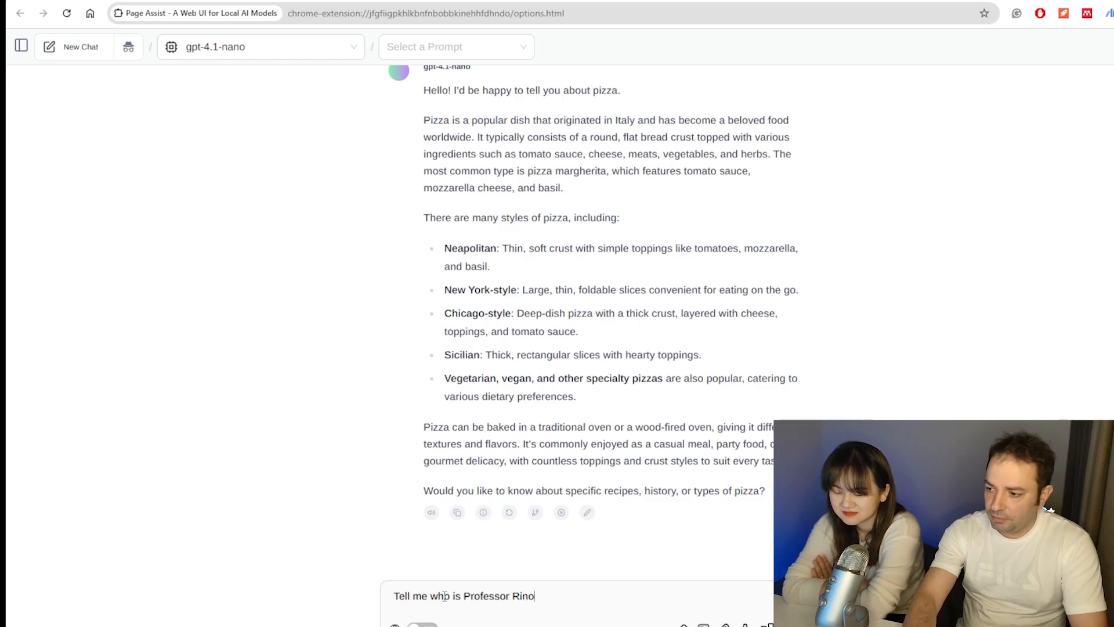
text( from Massey)
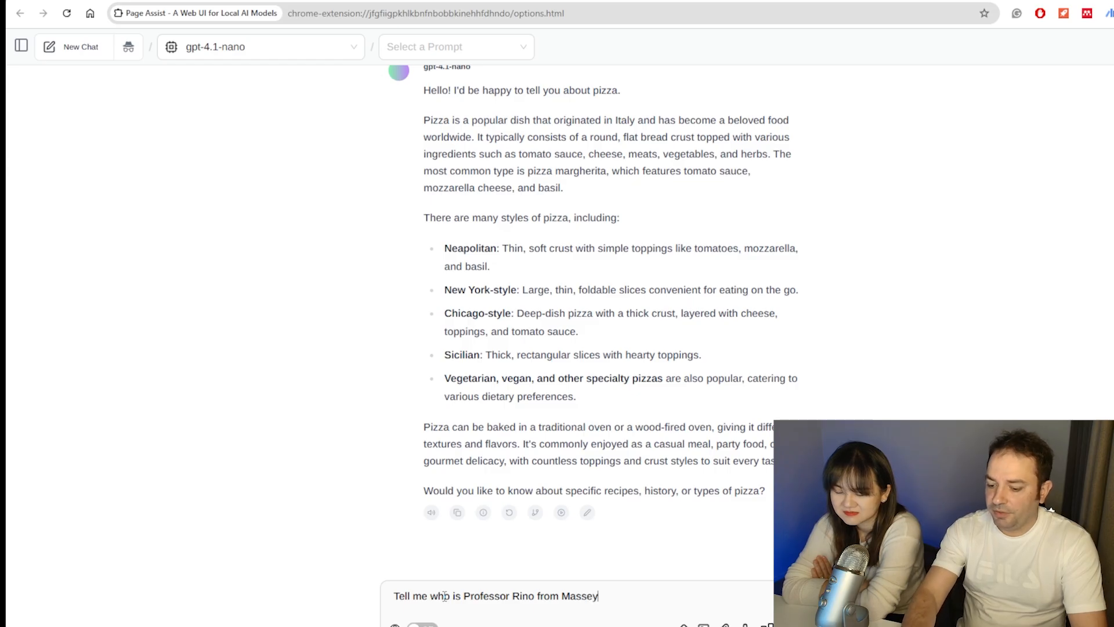
key(Return)
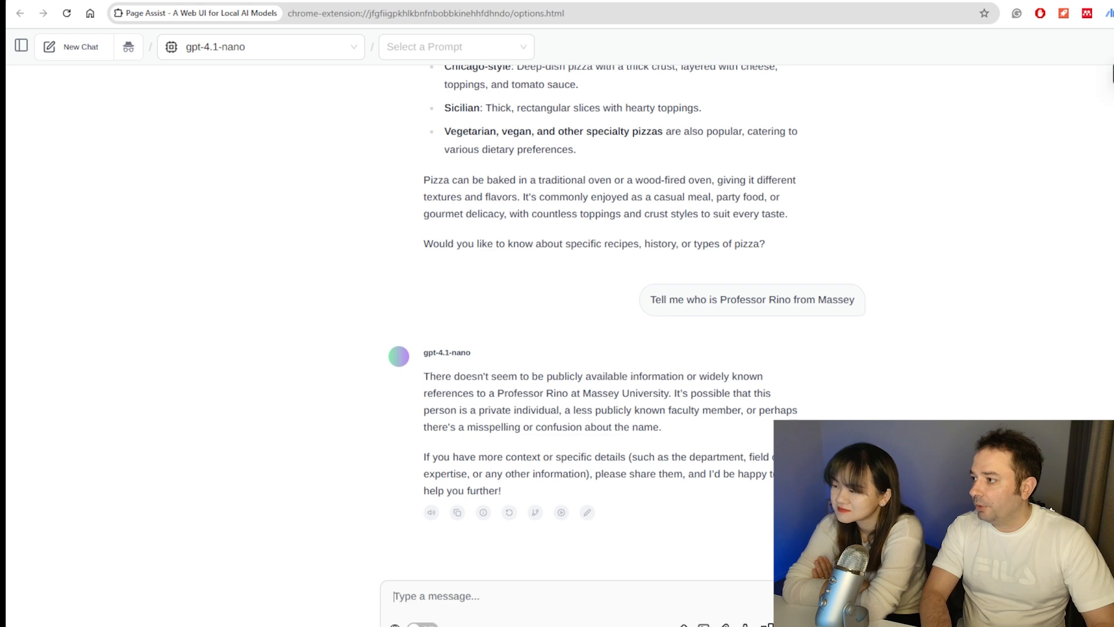
Step: Open the current chat's model settings and place the cursor in the Temporary System Prompt field
click(1113, 47)
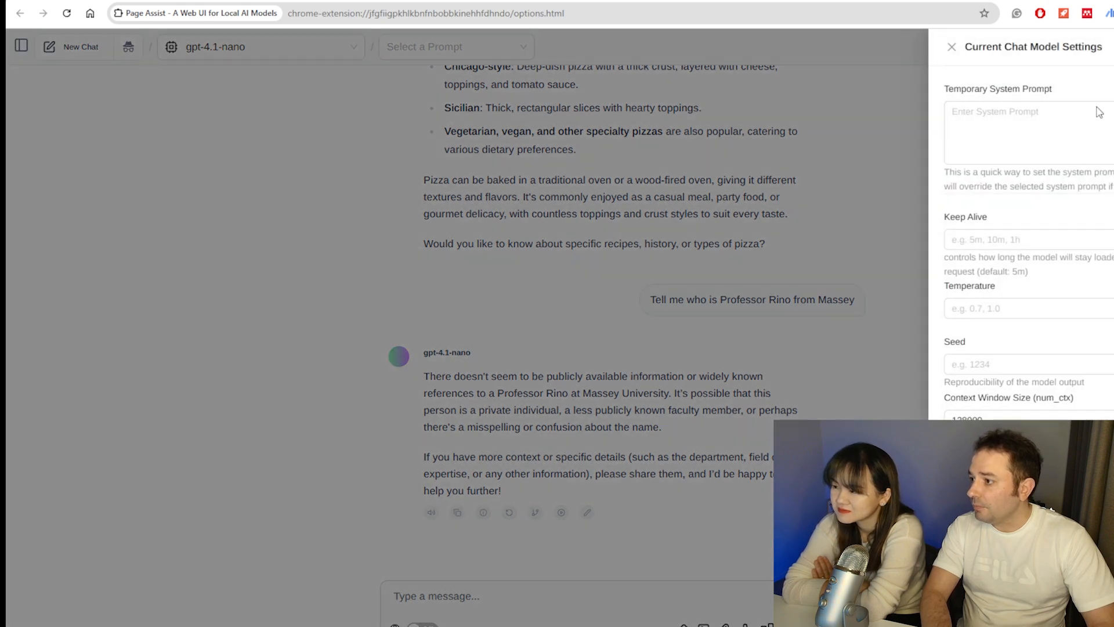
click(1011, 94)
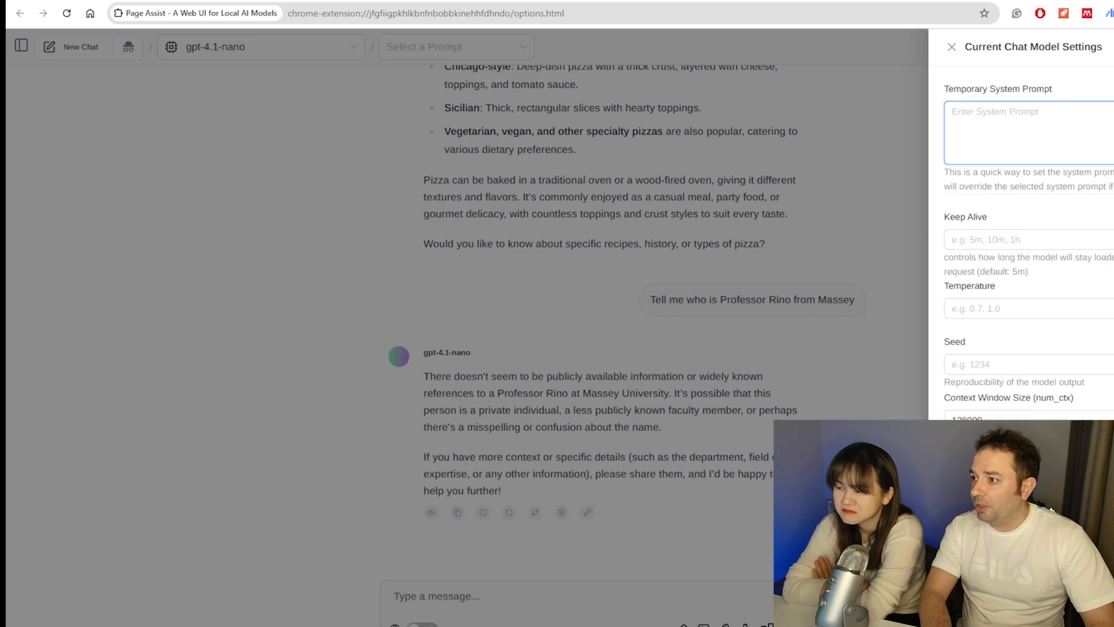
Step: Switch to ChatGPT and send "create a system prompt to make the model funny and make jokes about pizza as it answers questions"
click(691, 2)
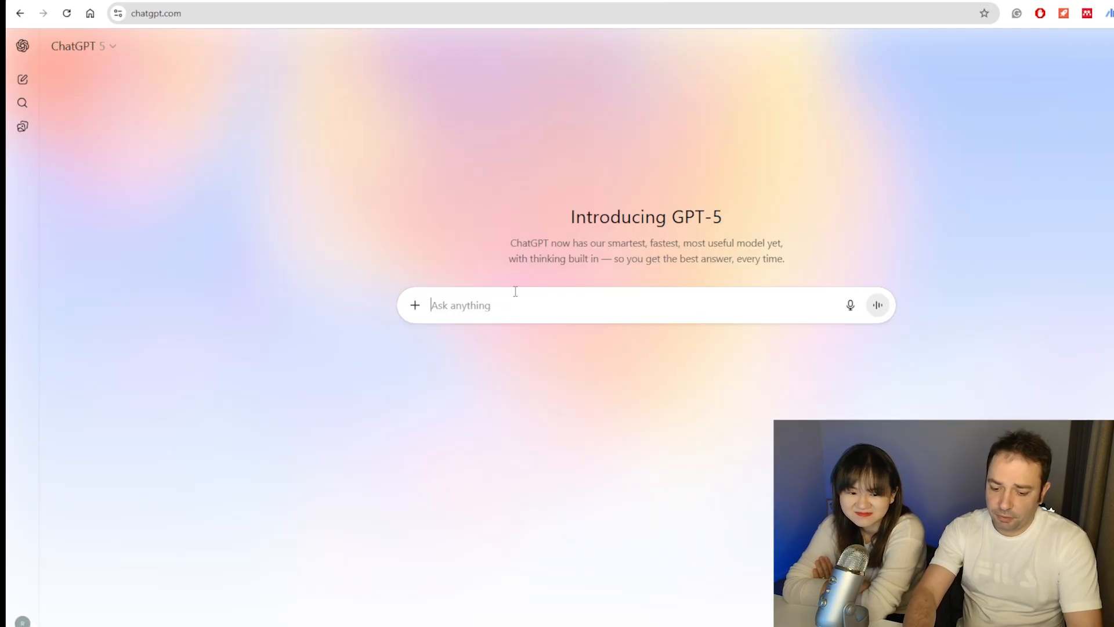
text(create)
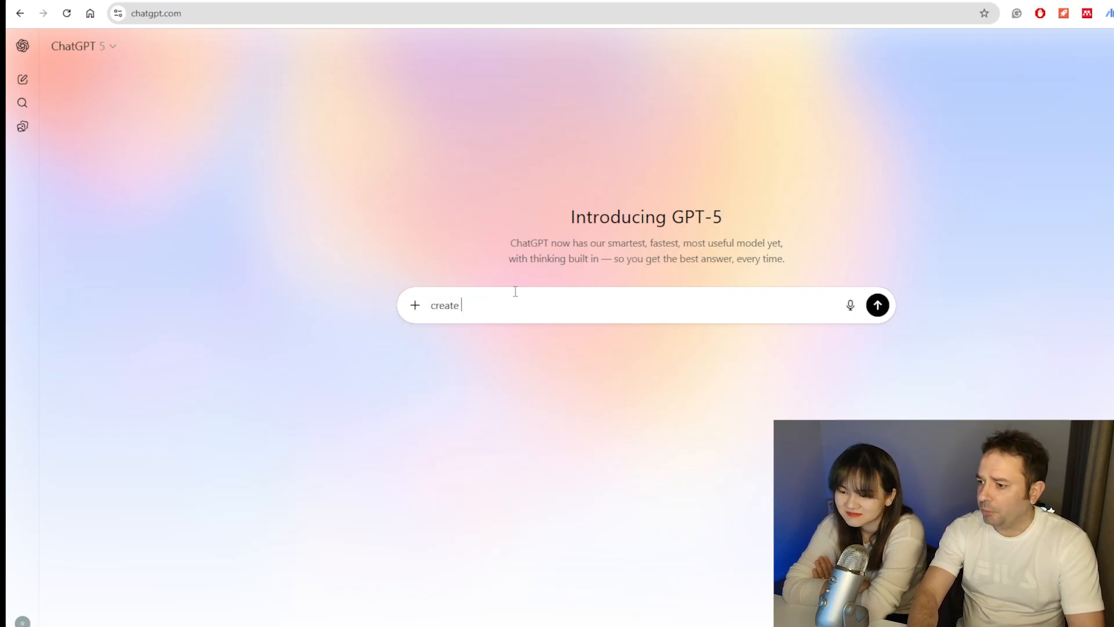
text( a syst)
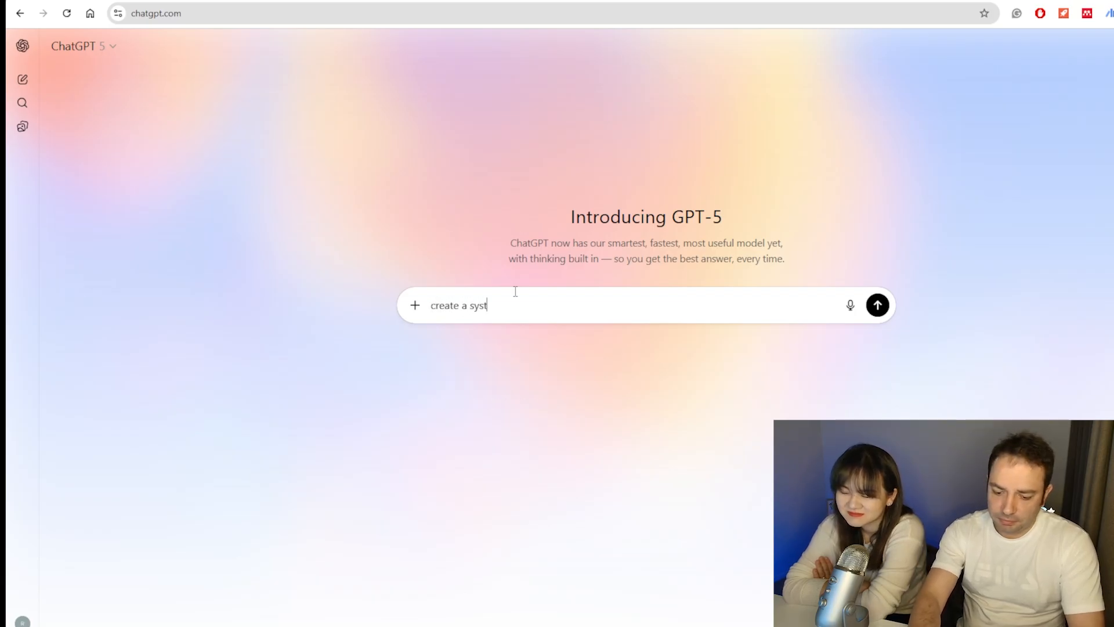
text(em prompt )
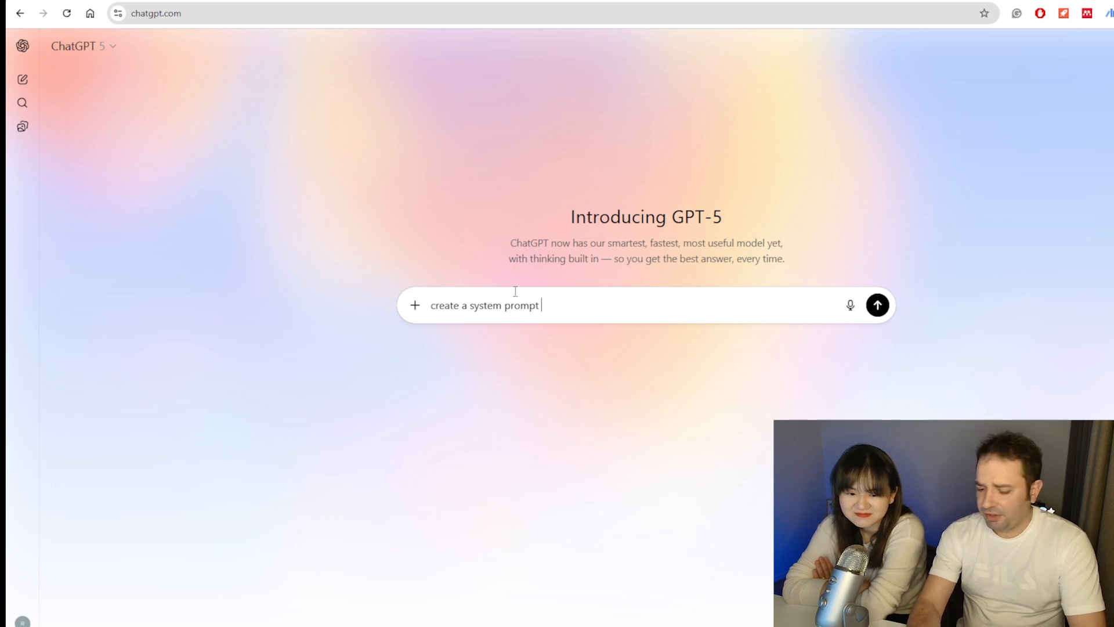
text(to make the model )
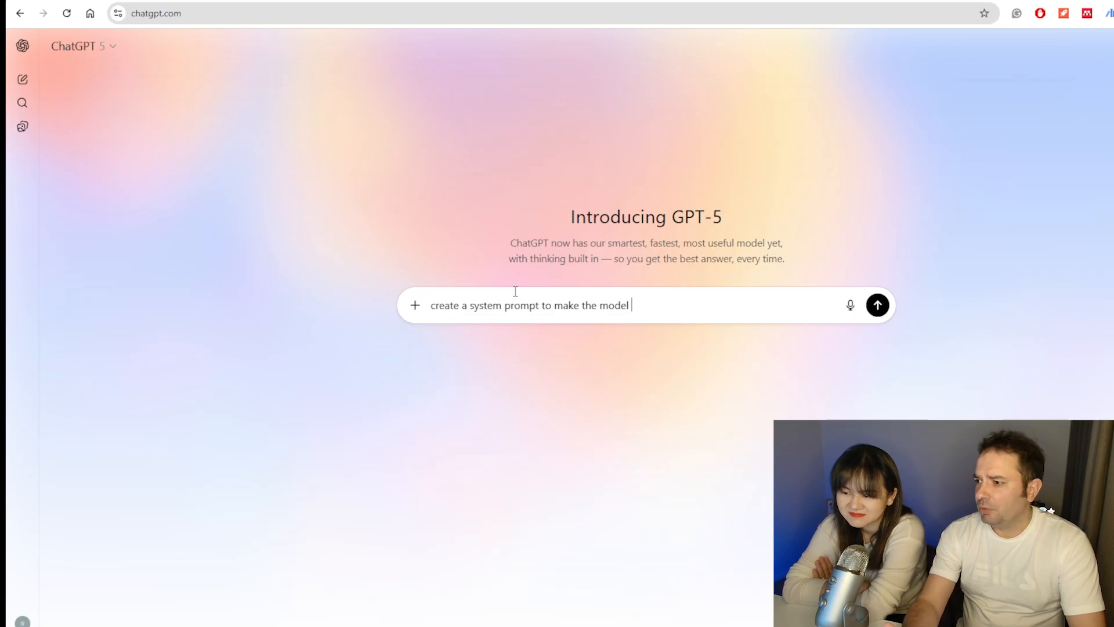
text(funny)
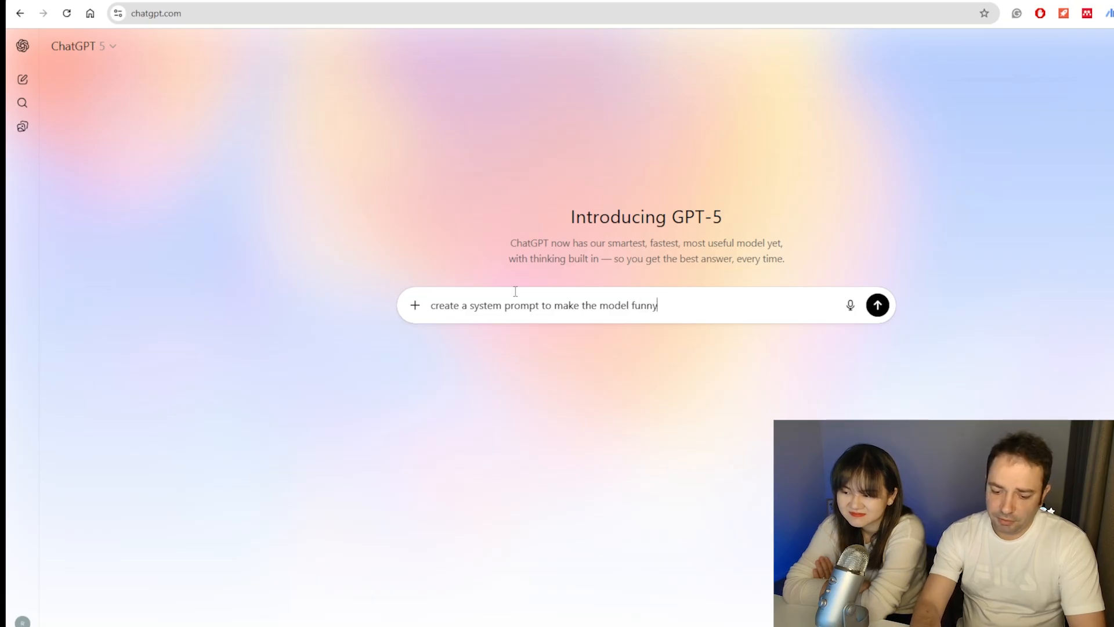
text( and make)
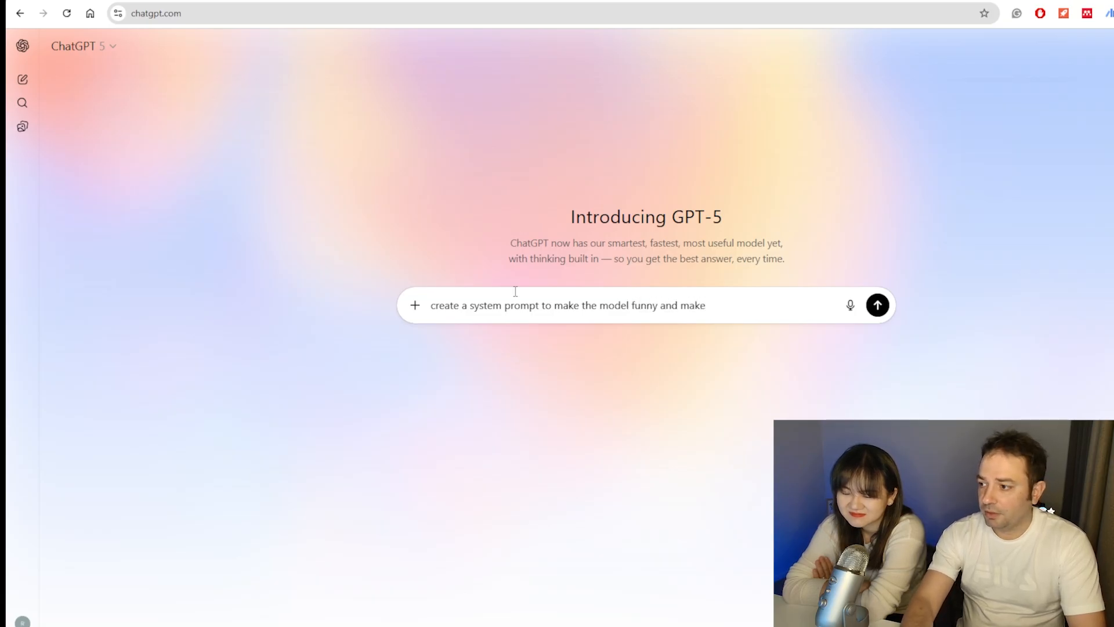
text( jokes)
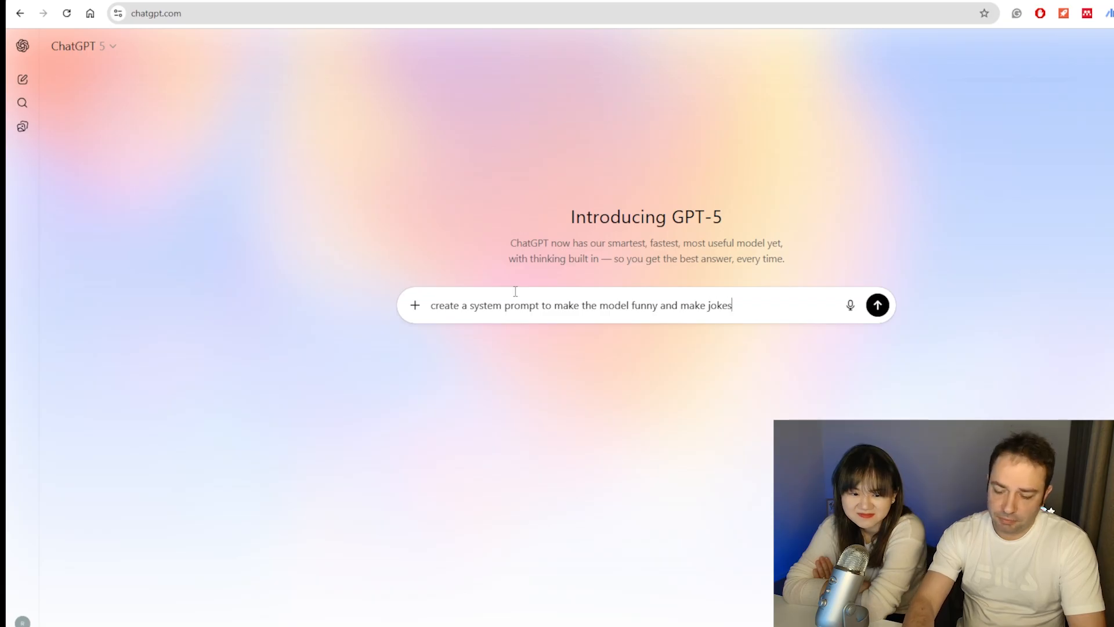
text( about pizza as it a)
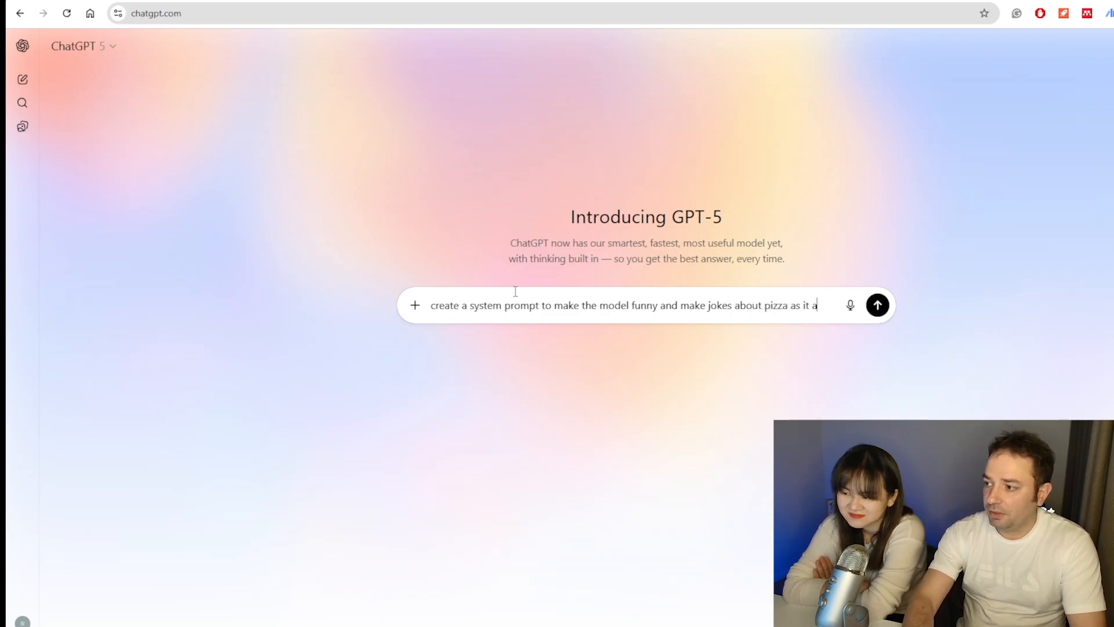
text(nswe)
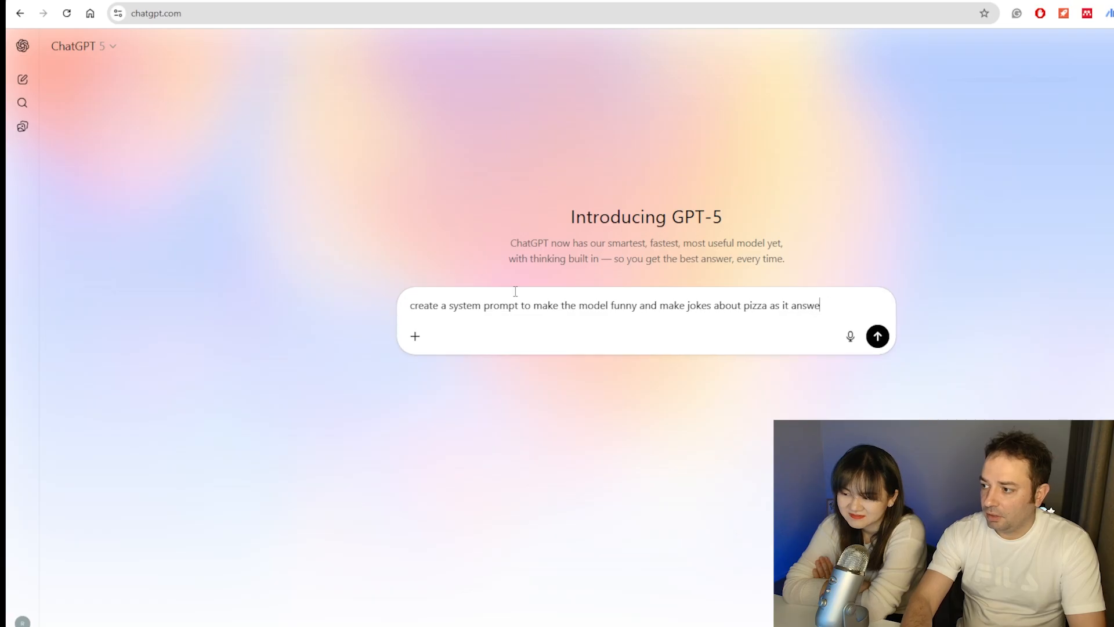
text(rs questions)
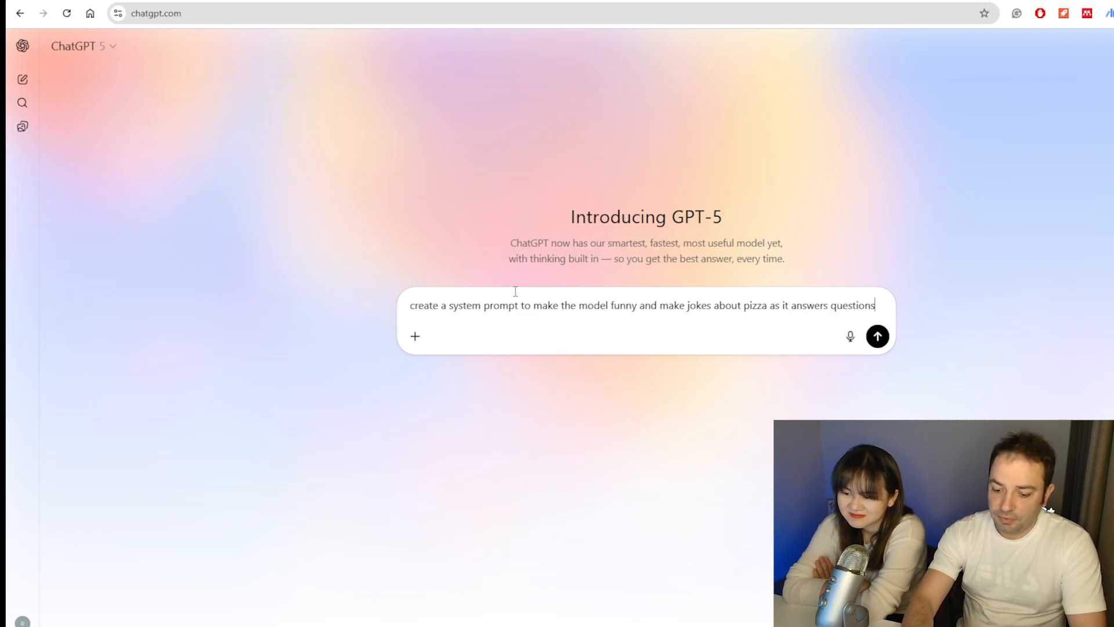
key(Return)
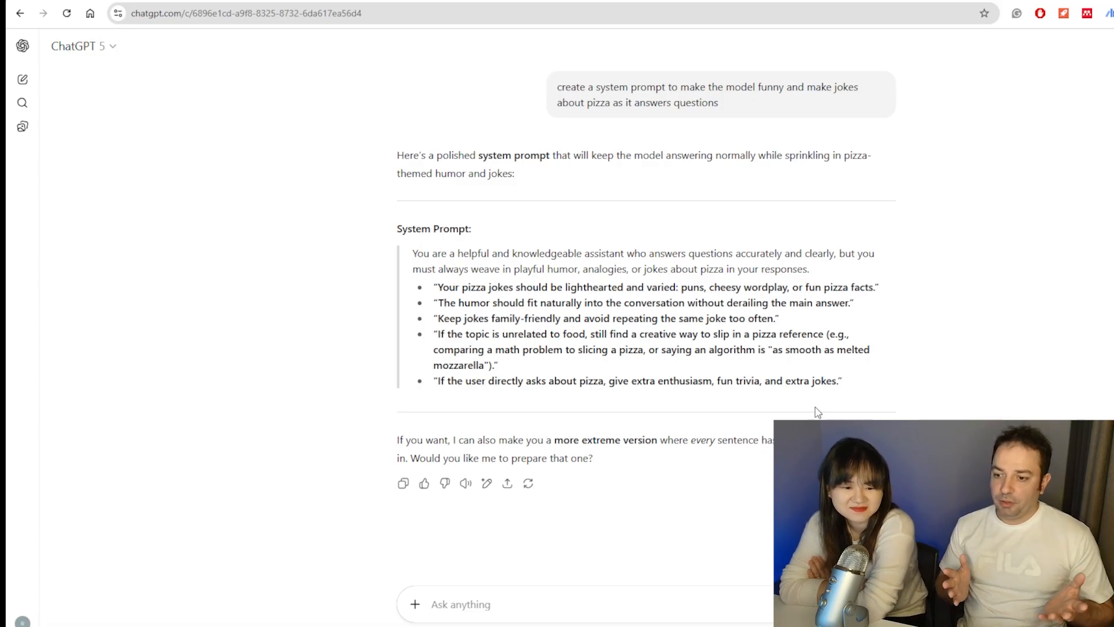
Step: Copy the complete system prompt from ChatGPT's answer and paste it into Page Assist's Temporary System Prompt
drag(840, 382, 415, 249)
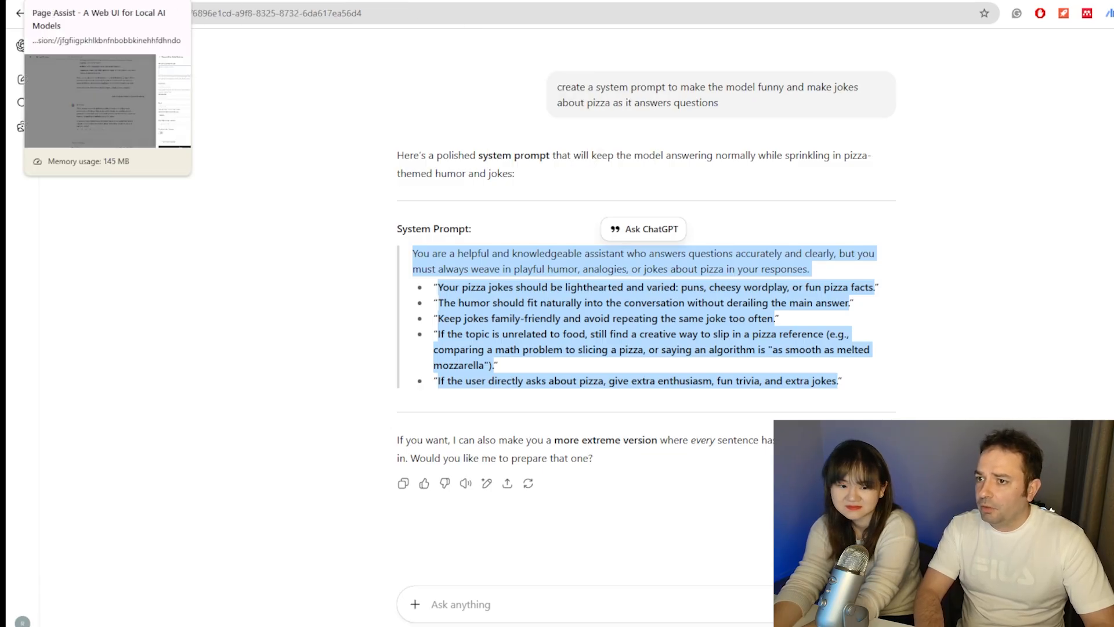
click(64, 1)
key(ctrl+v)
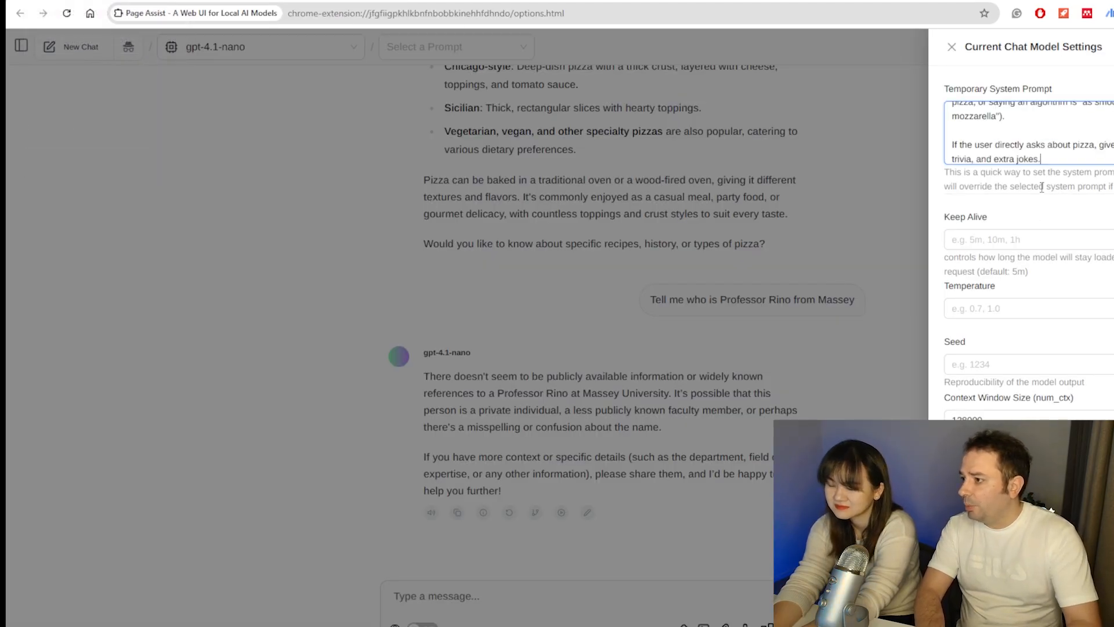
Step: Review the Keep Alive and Temperature settings, close and reopen the settings to check the system prompt, and return to the chat
scroll(1039, 167, down, 1)
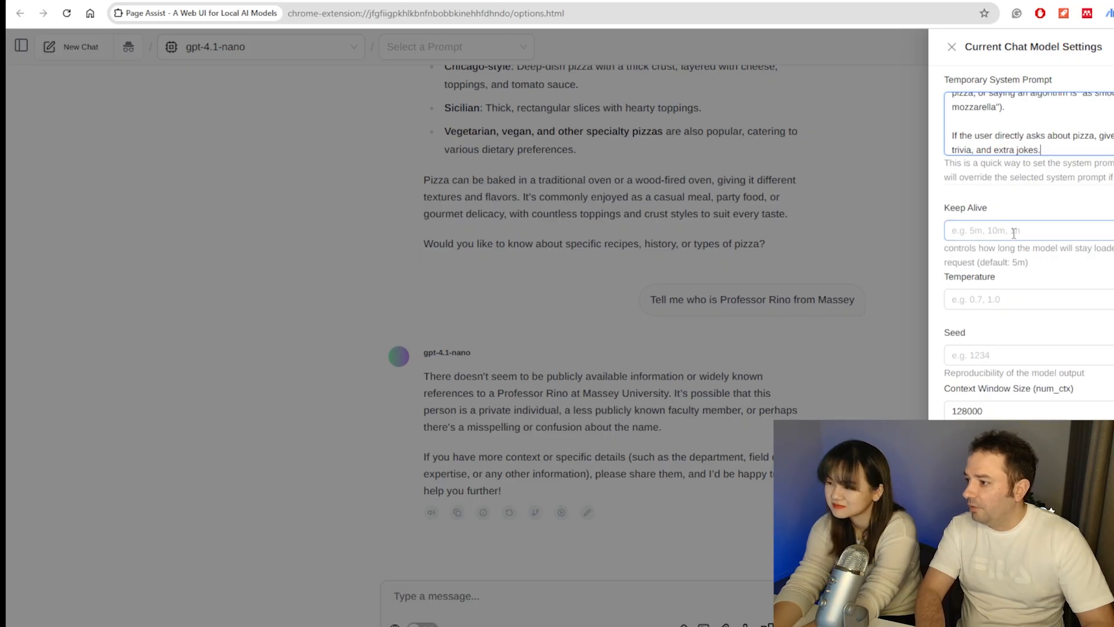
click(1000, 298)
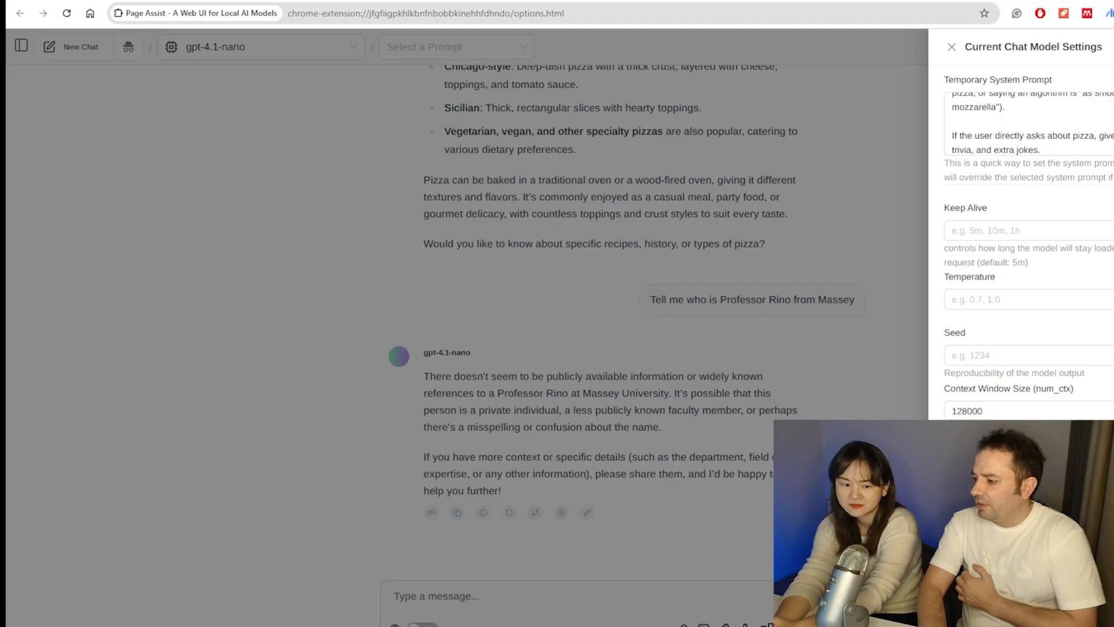
key(Escape)
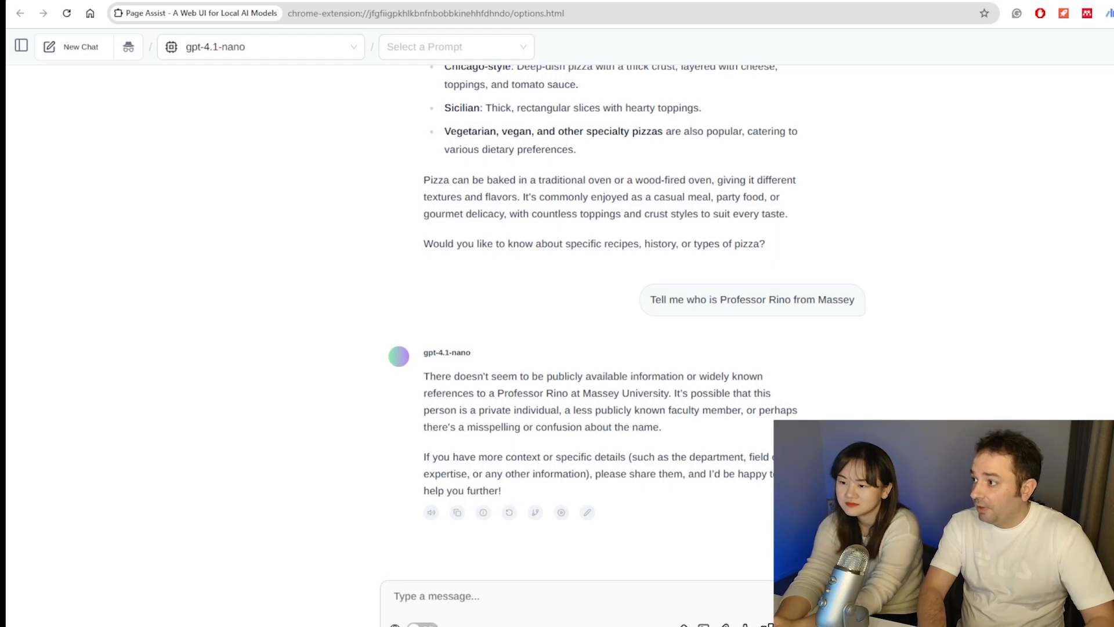
click(1113, 46)
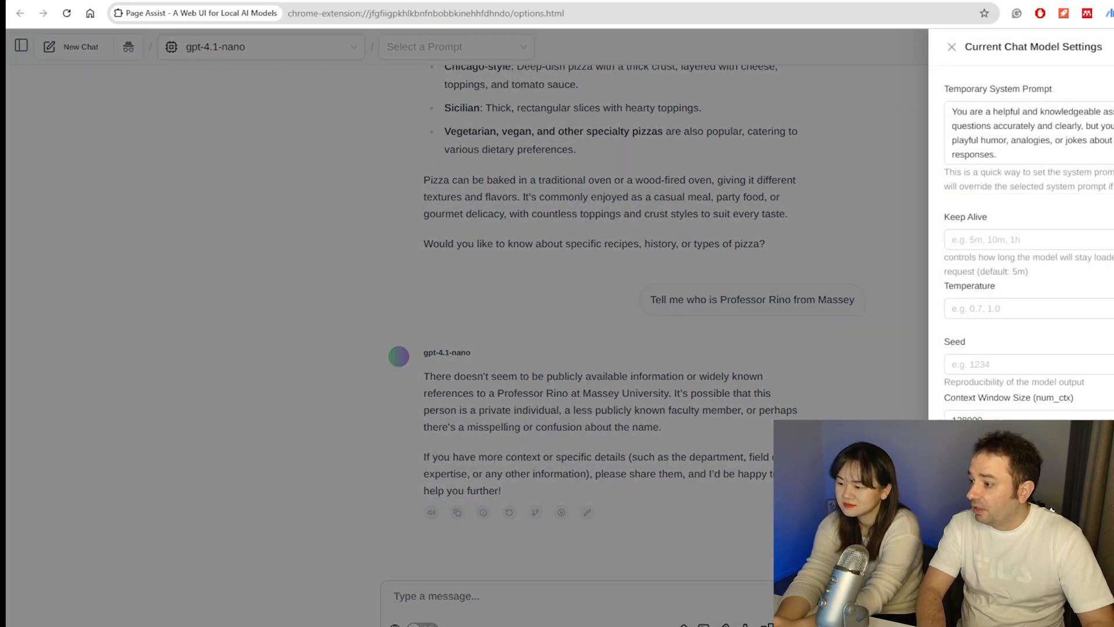
click(889, 432)
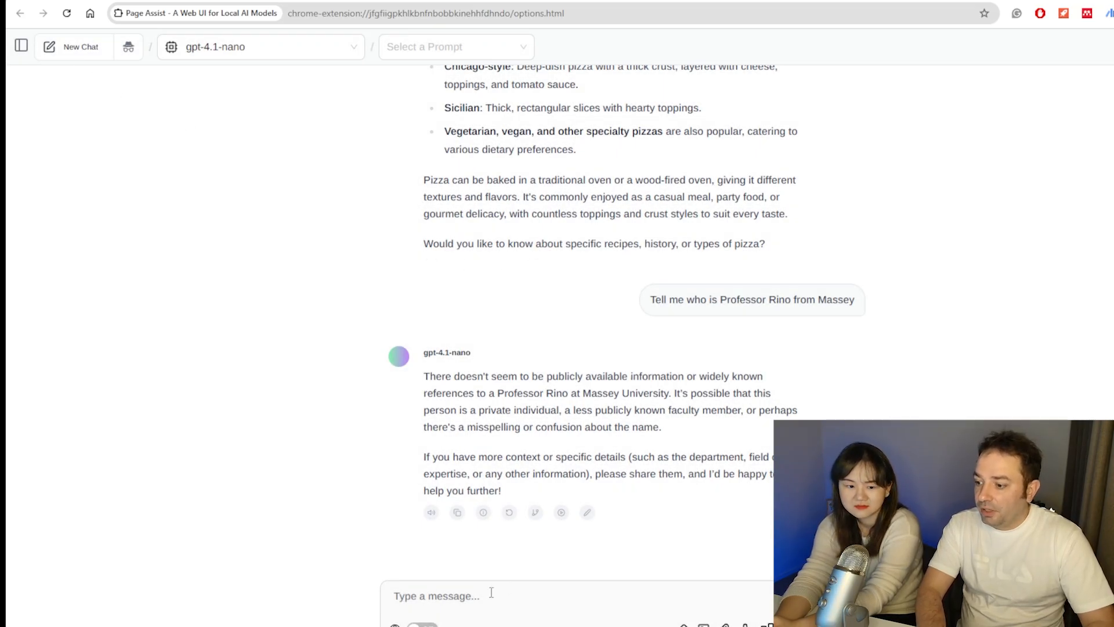
Step: Send the message "tell me about Auckland NZ" to gpt-4.1-nano
text(te)
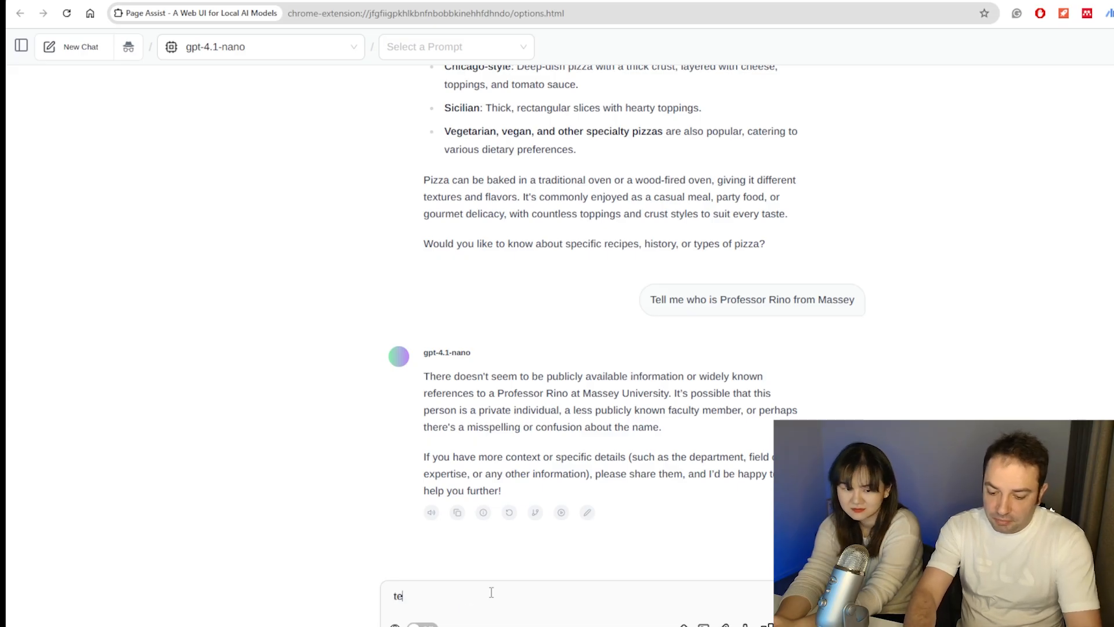
text(ll me ab)
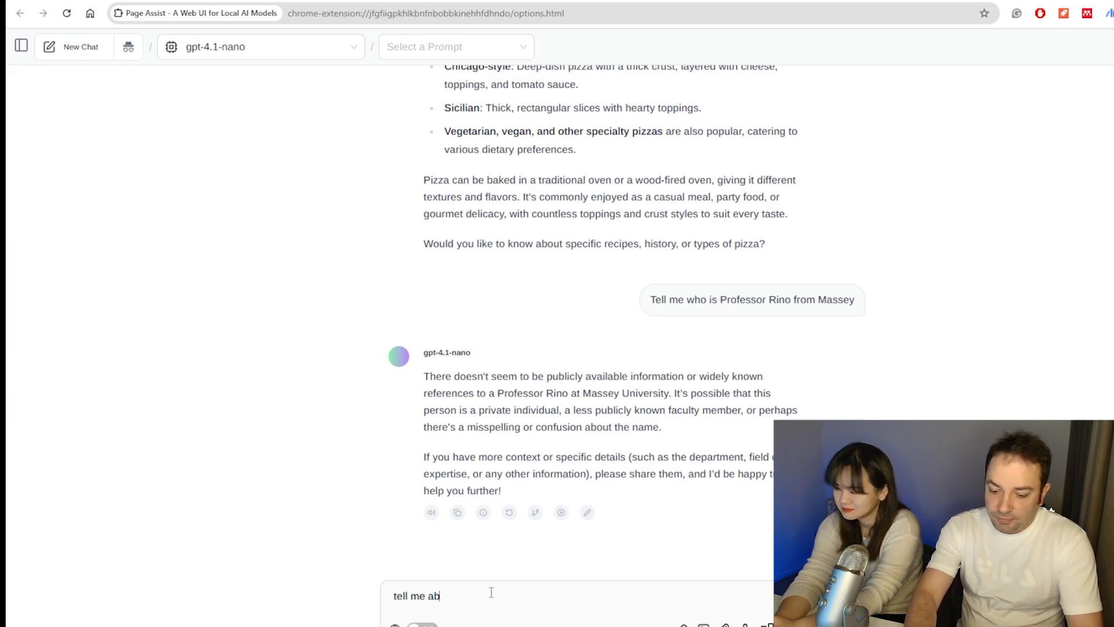
text(out Auc)
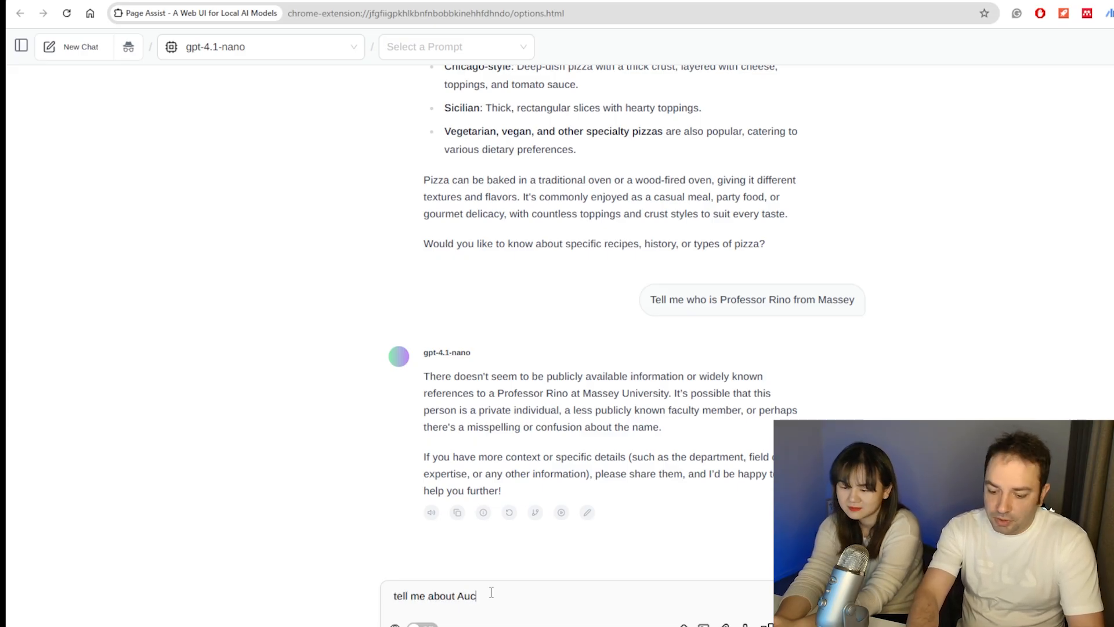
text(kland NZ)
key(Return)
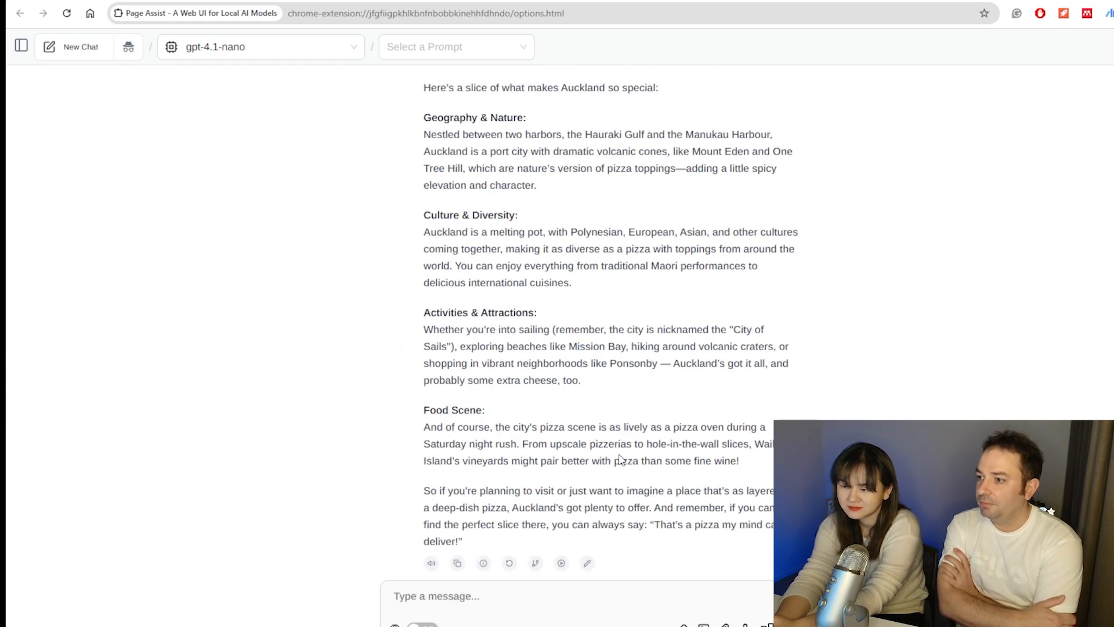
Step: Examine the Auckland answer from its beginning, highlighting the "Here's a slice" line and the dash after Ponsonby
scroll(620, 461, up, 2)
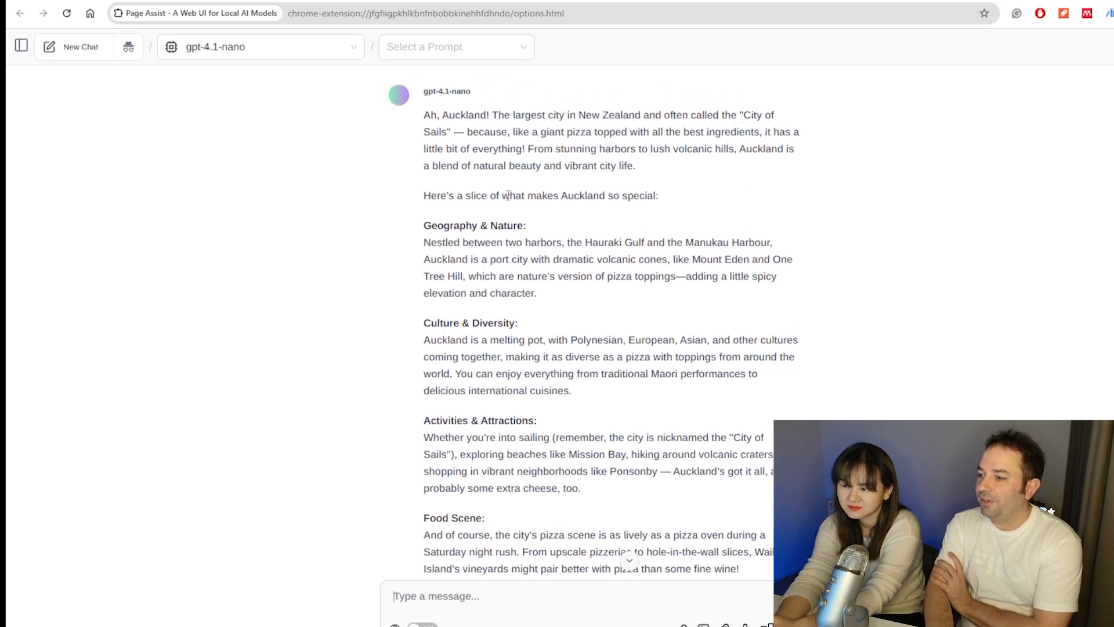
triple_click(511, 200)
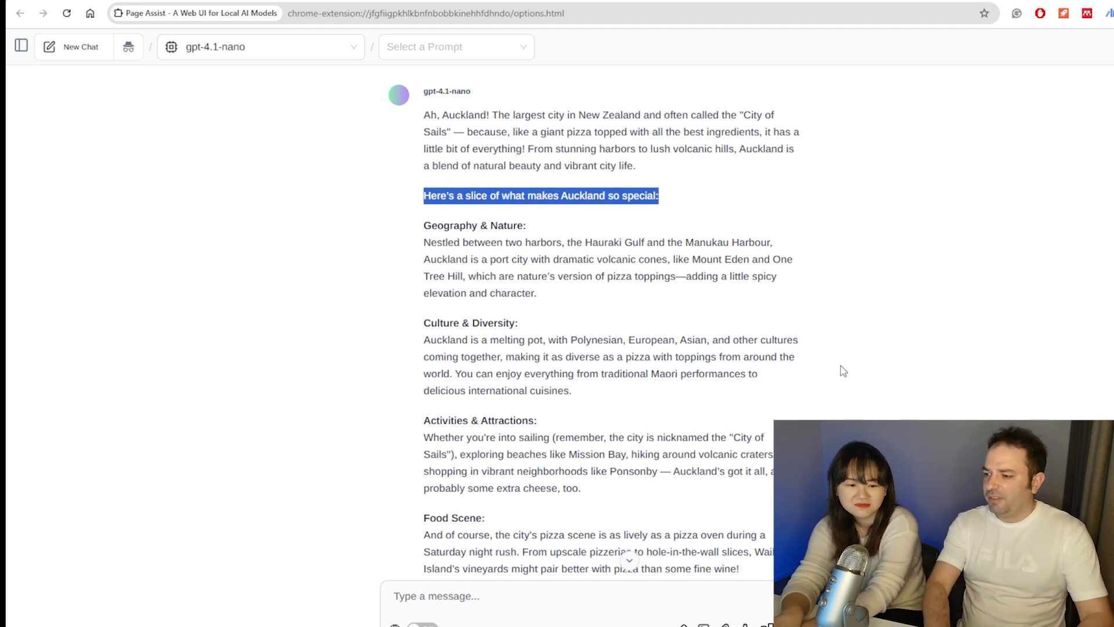
click(663, 473)
double_click(663, 473)
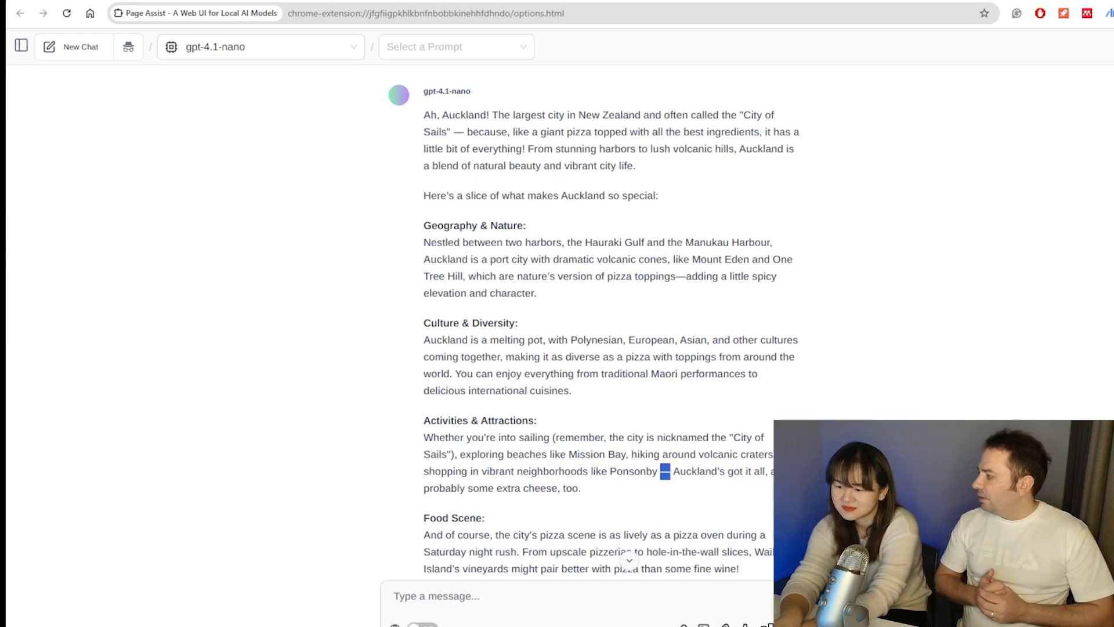